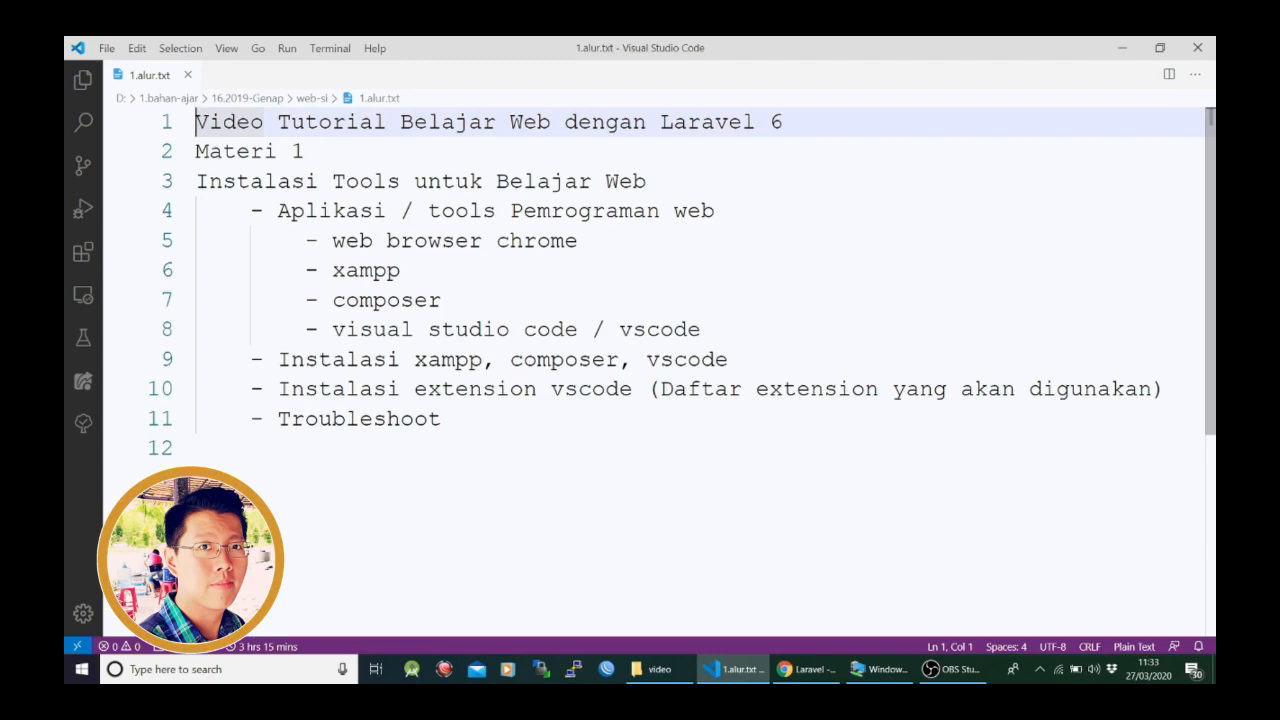
- Switch to the Windows 10 virtual machine and abort the XAMPP setup already in progress
left_click(880, 669)
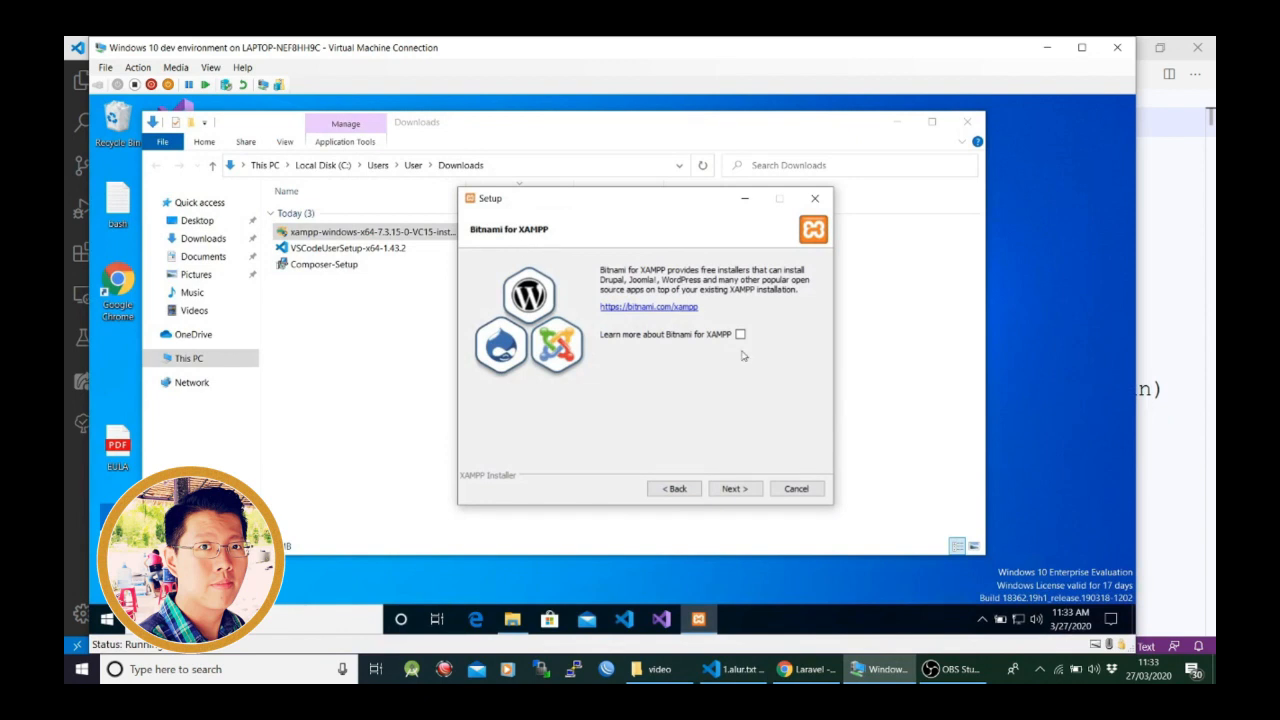
left_click(815, 199)
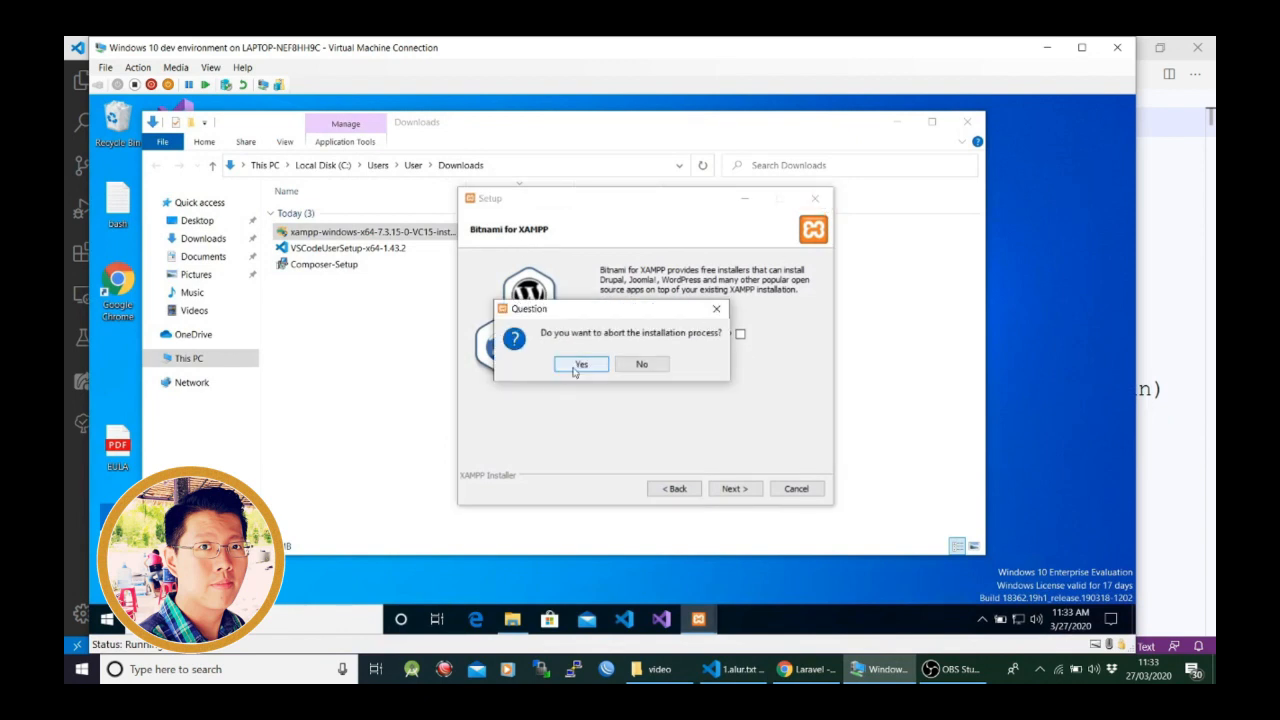
left_click(572, 366)
left_click(365, 338)
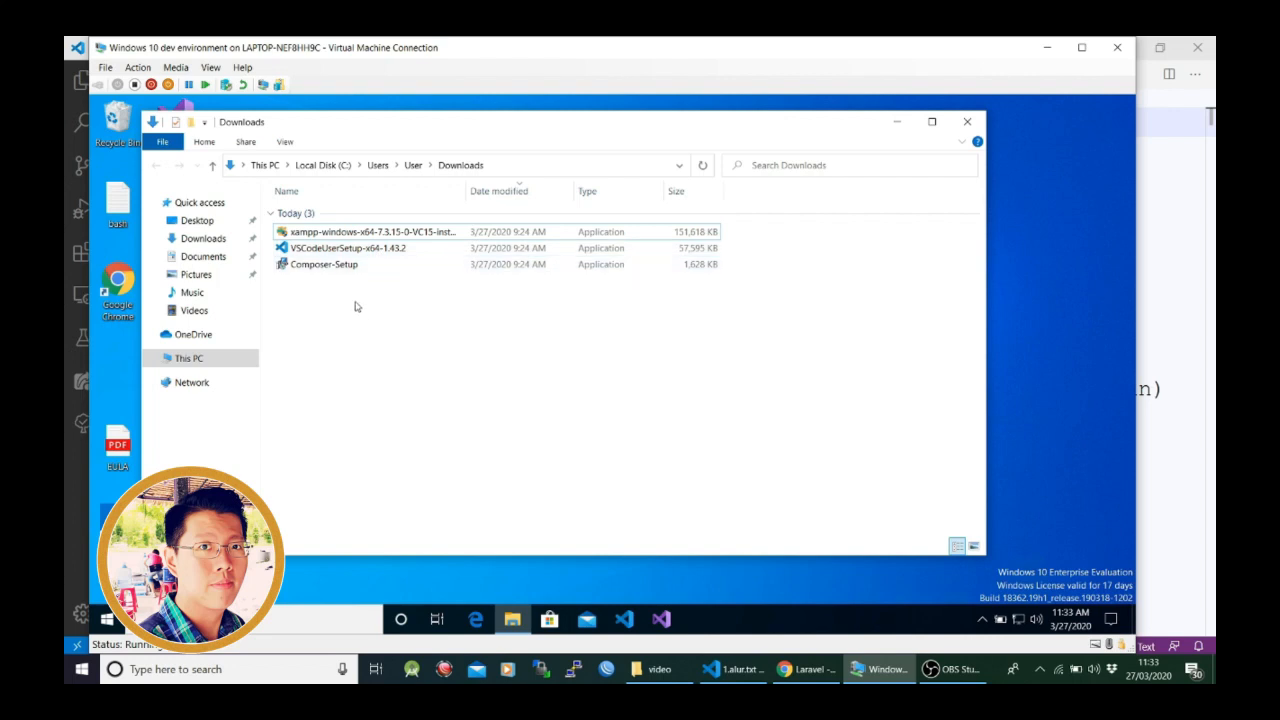
- Run the xampp-windows-x64-7.3.15-0-VC15 installer from Downloads, allow it to make changes and accept the UAC warning
double_click(345, 233)
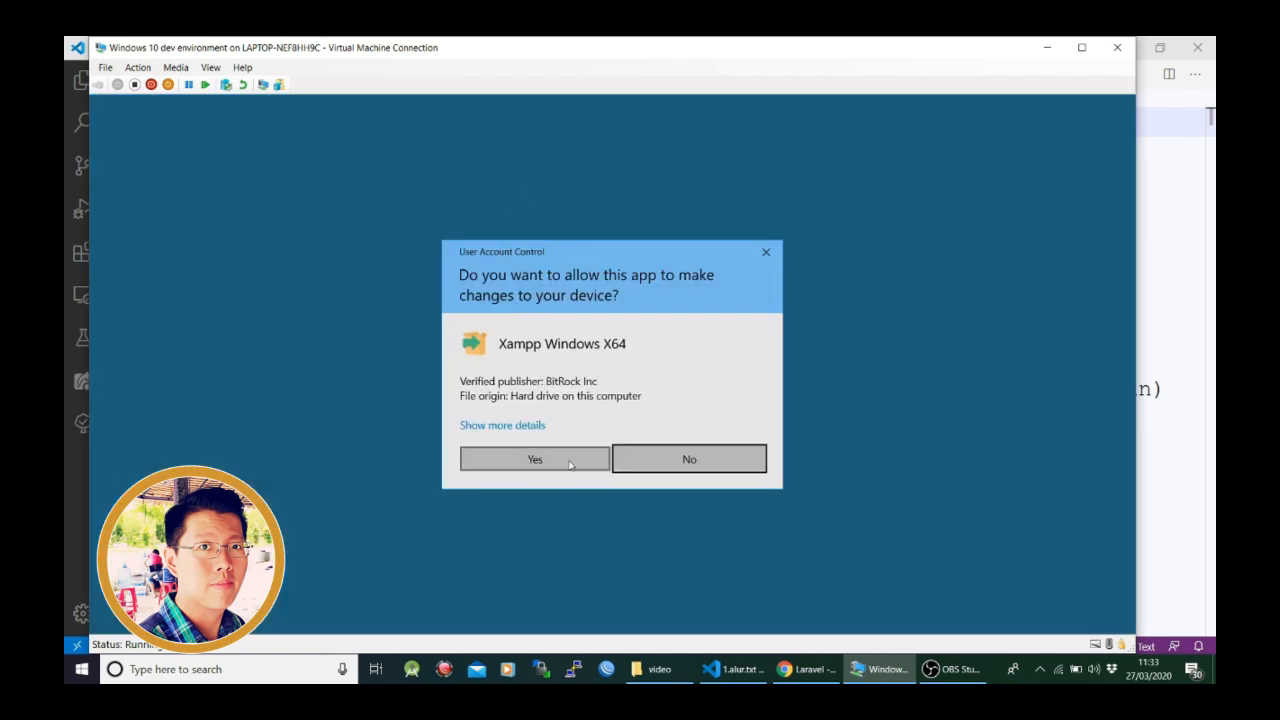
left_click(535, 459)
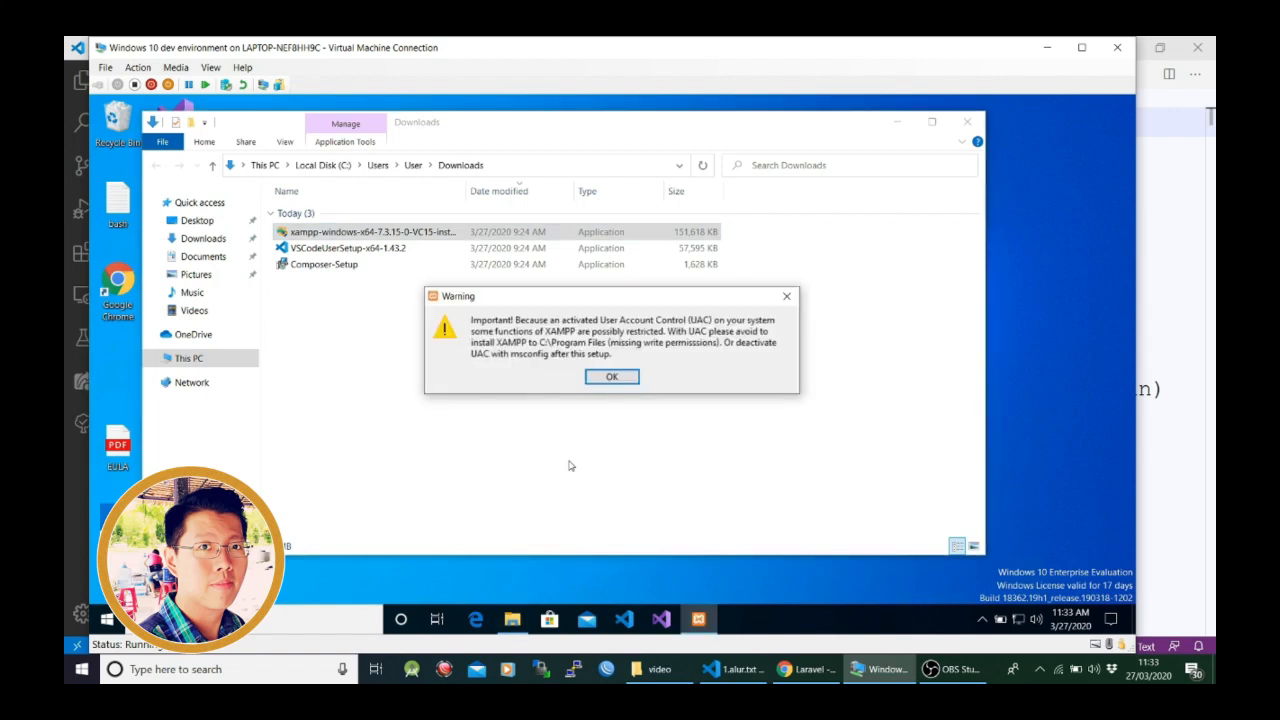
left_click(612, 377)
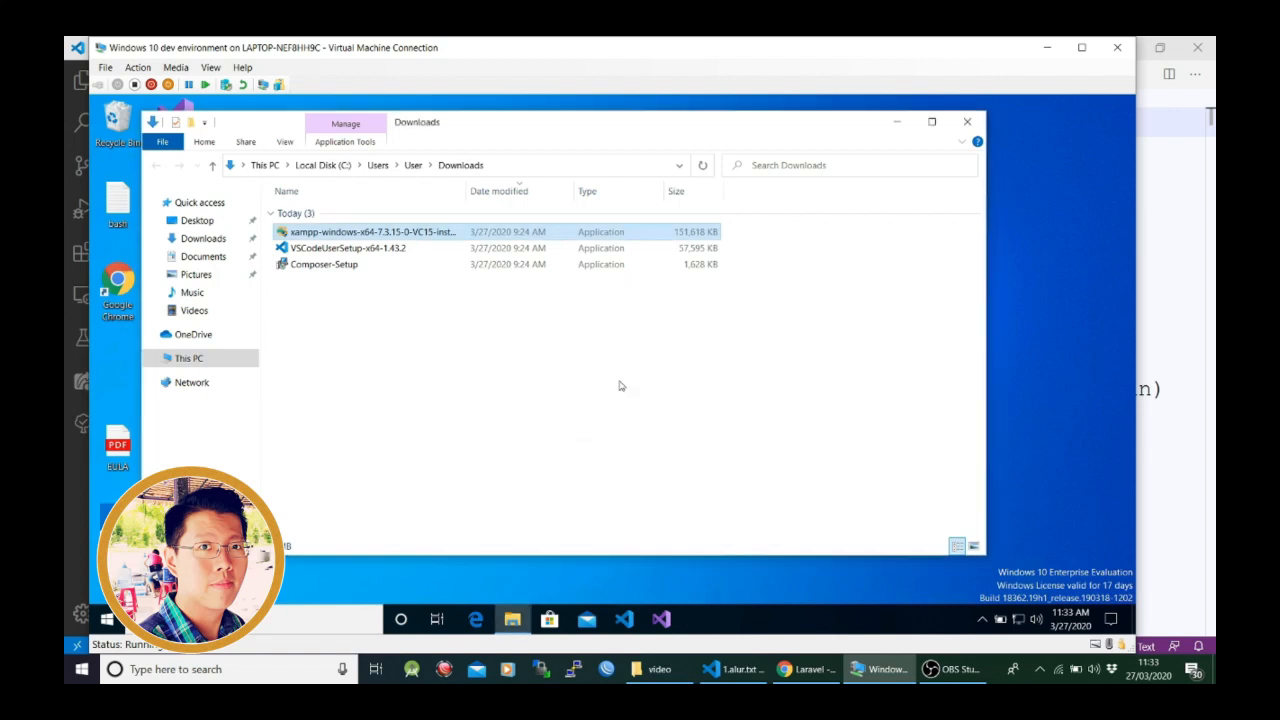
left_click_drag(628, 214, 620, 152)
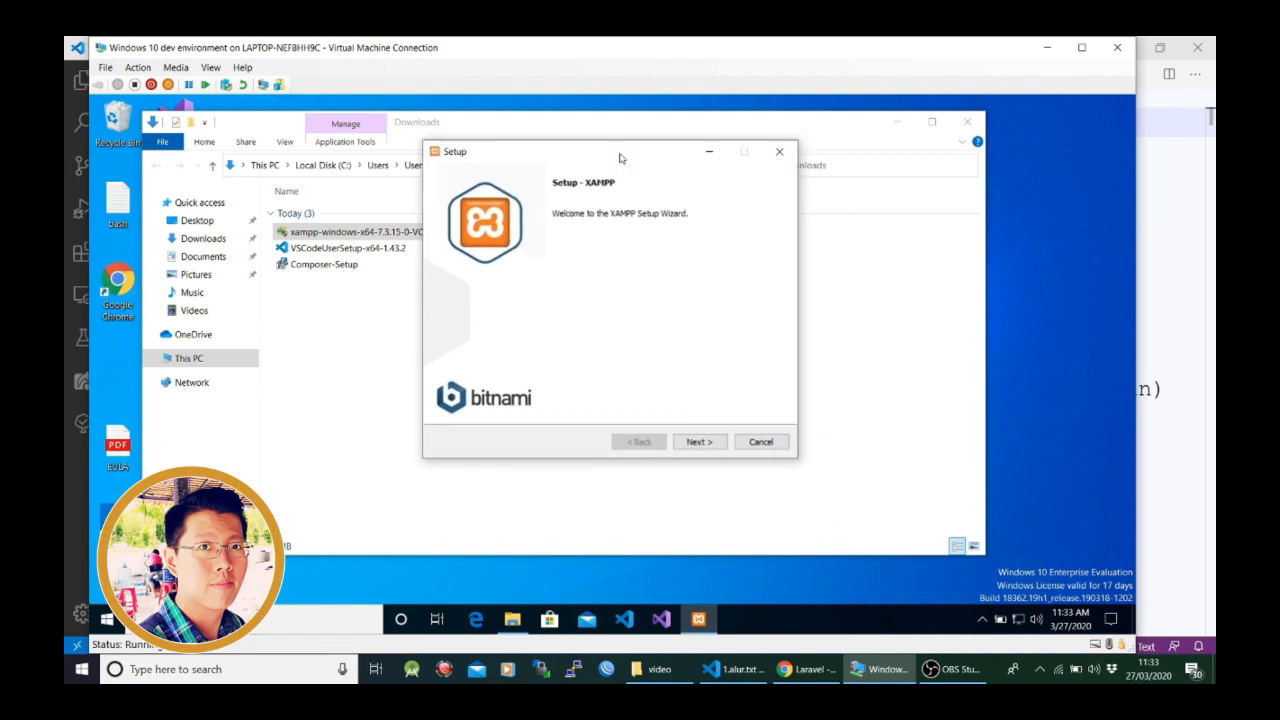
- Install XAMPP with all components into C:\xampp, opting out of learning more about Bitnami for XAMPP
left_click(705, 444)
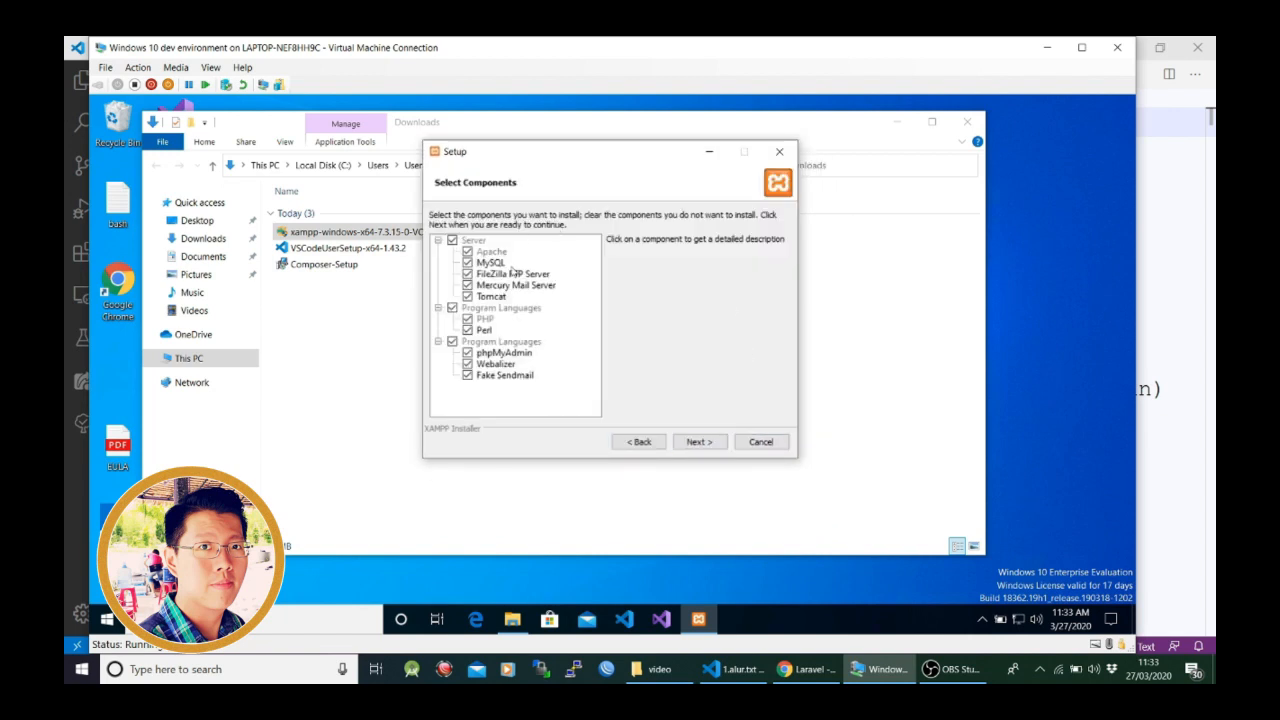
left_click(697, 444)
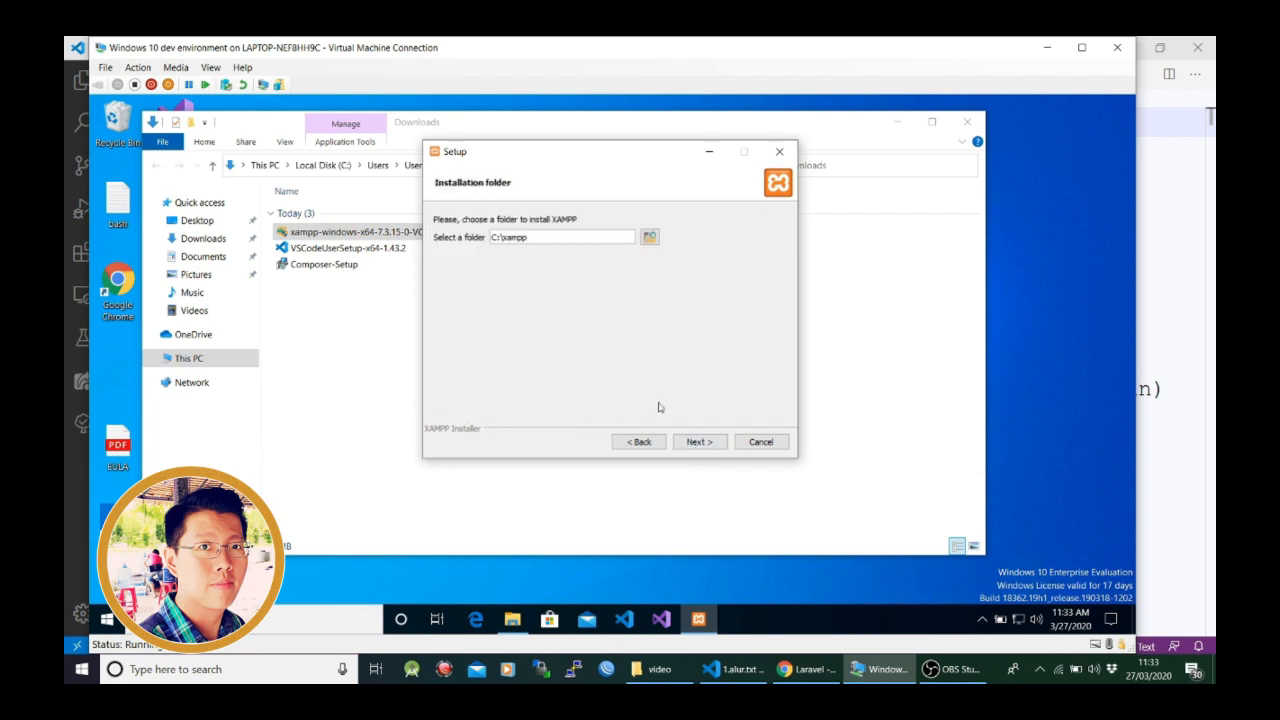
left_click(699, 445)
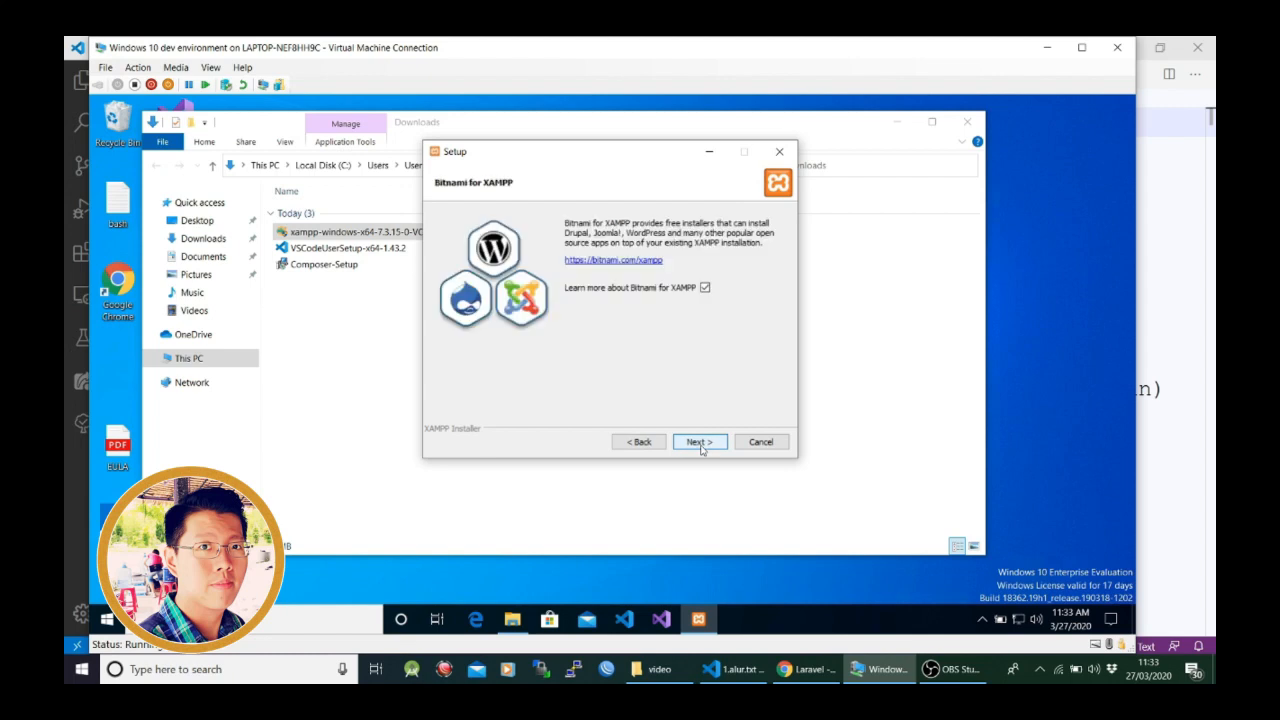
left_click(705, 289)
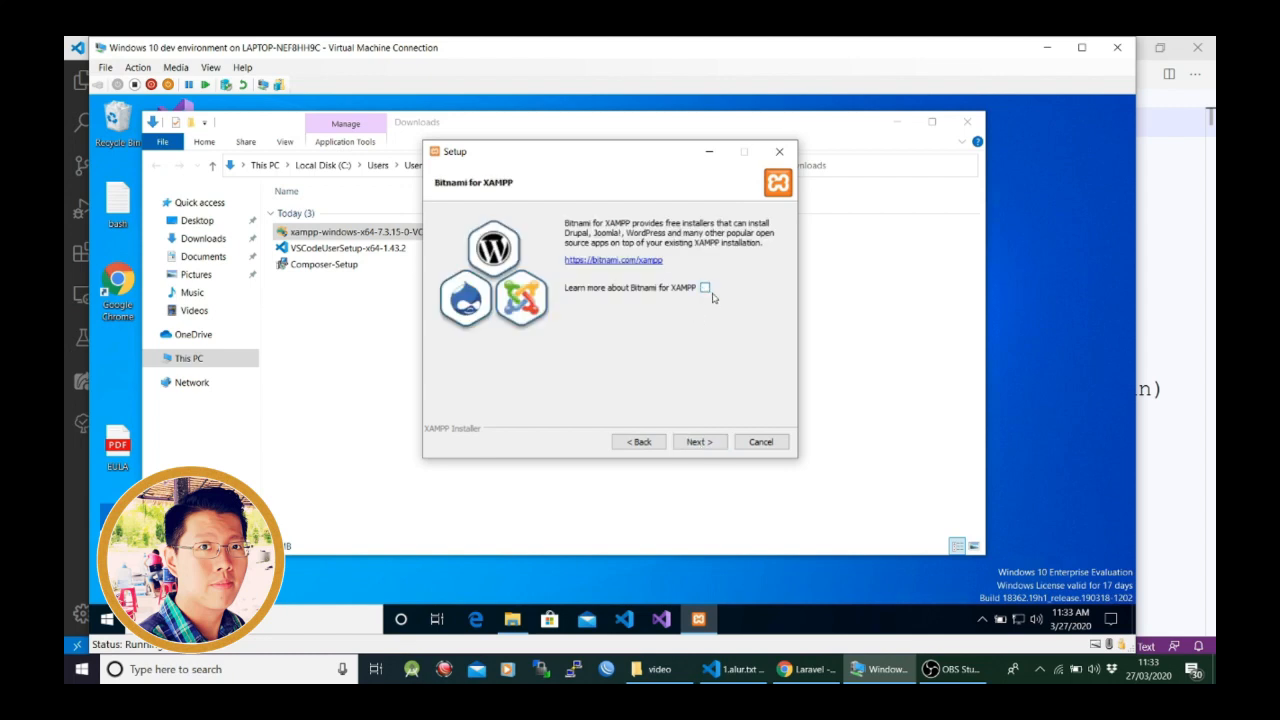
left_click(706, 444)
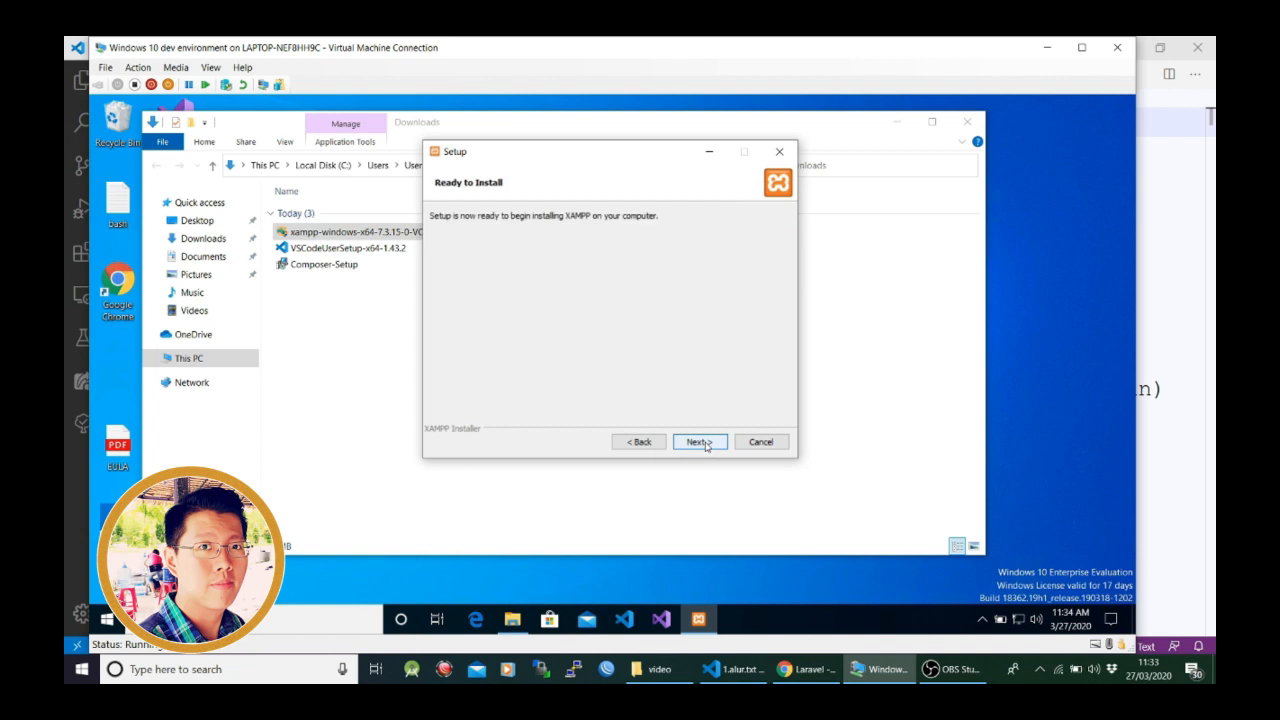
left_click(706, 443)
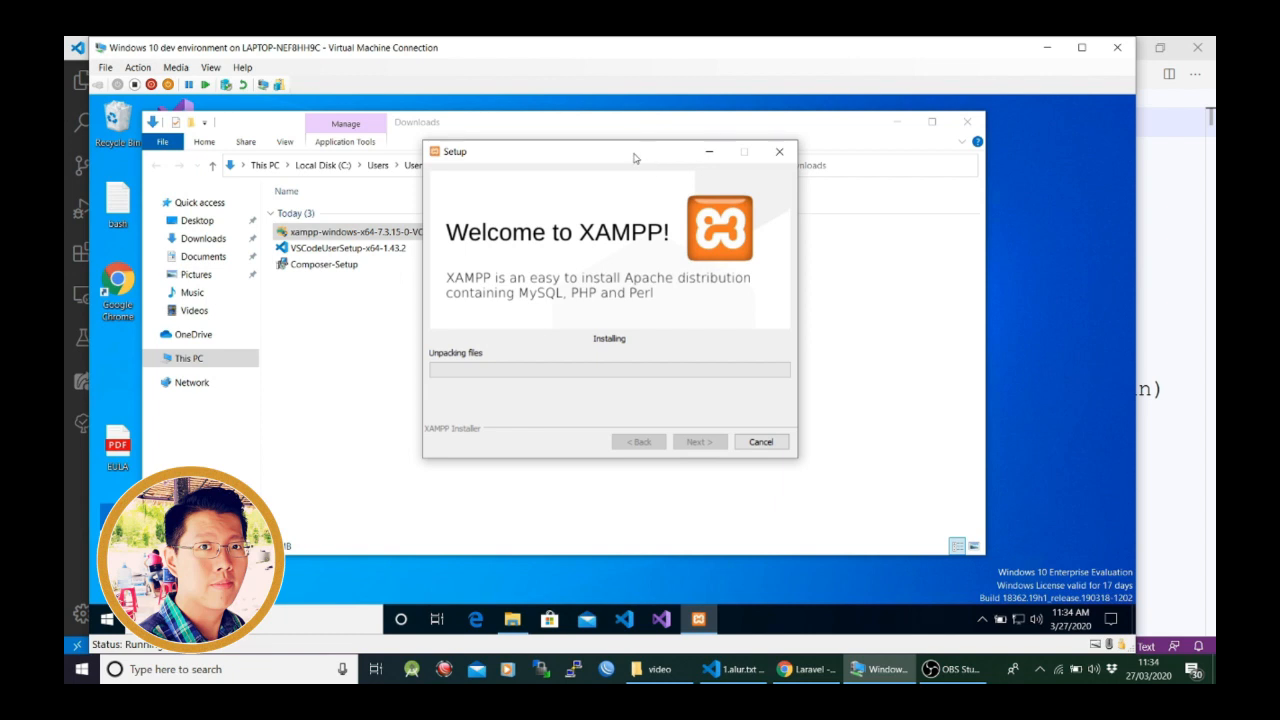
left_click_drag(637, 159, 639, 157)
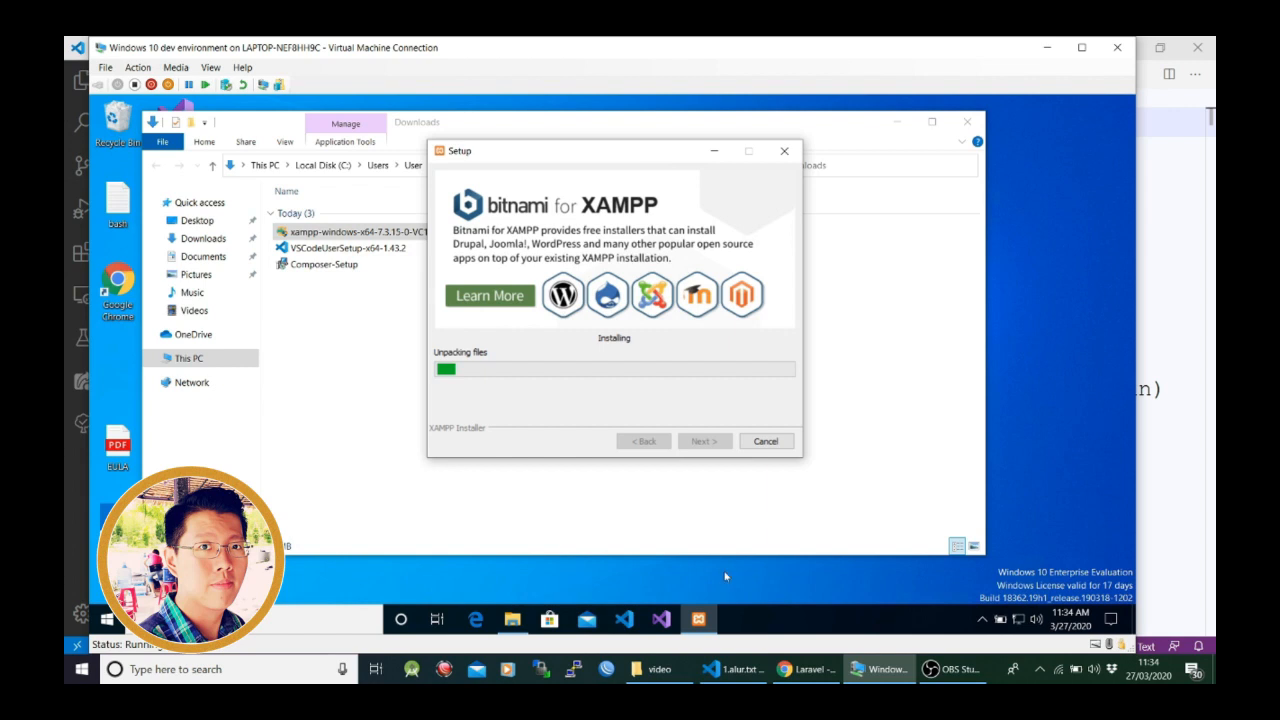
- Switch to Visual Studio Code and write the letters x, a, m, p, p on separate lines of a new file
left_click(735, 669)
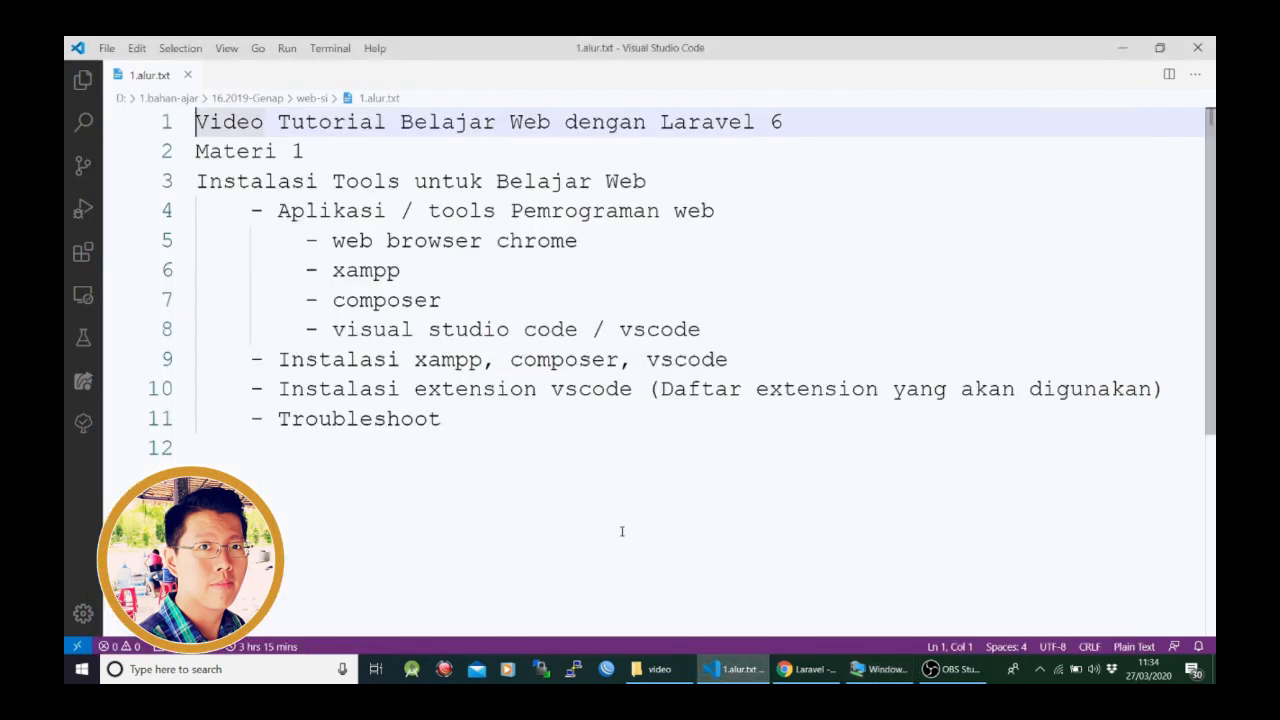
left_click(611, 482)
key("ctrl+n")
type("x")
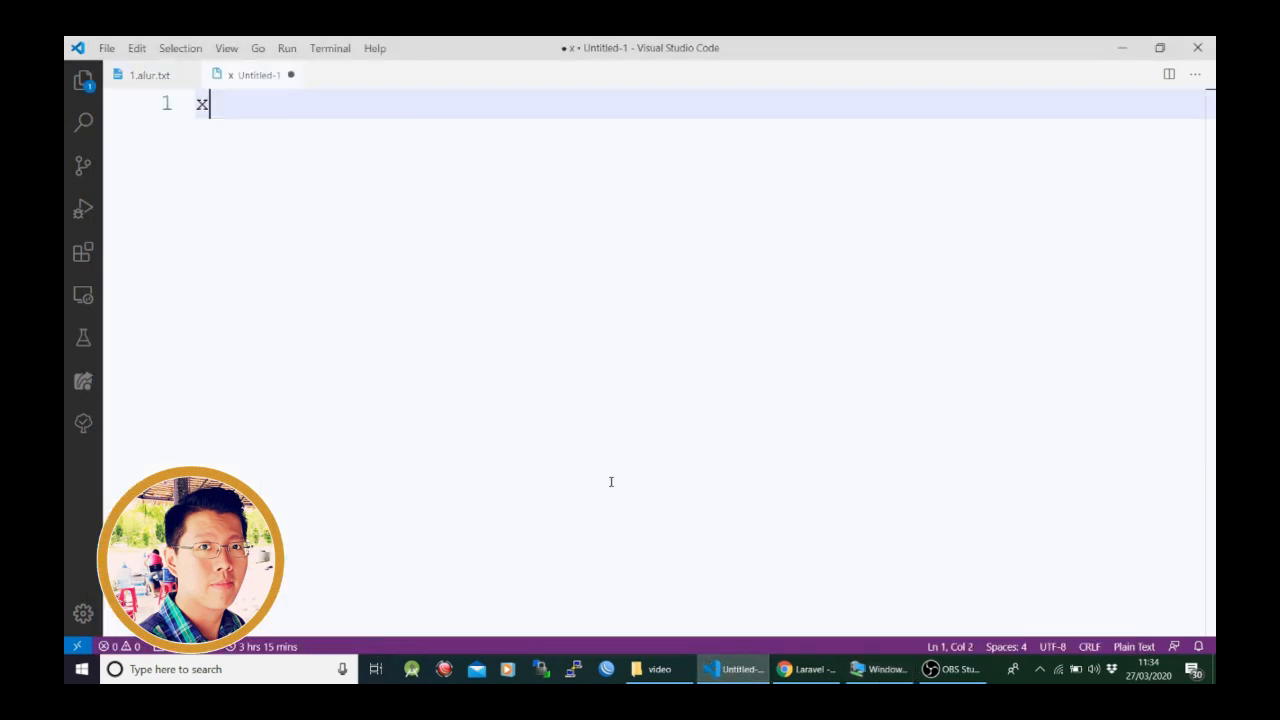
key("Return")
type("a")
key("Return")
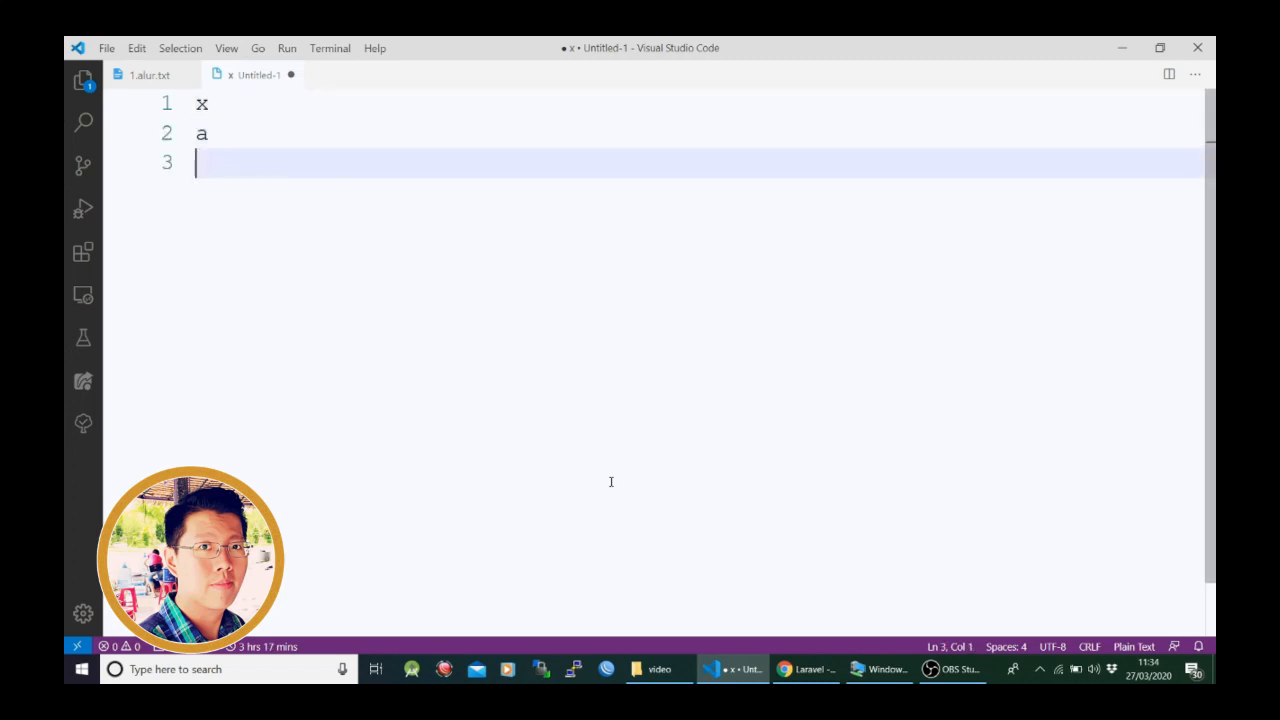
type("m")
key("Return")
type("p")
key("Return")
type("p")
- Complete the first two acronym lines as "x : x-window" and "a : apache"
key("Up")
key("Up")
key("Up")
key("Up")
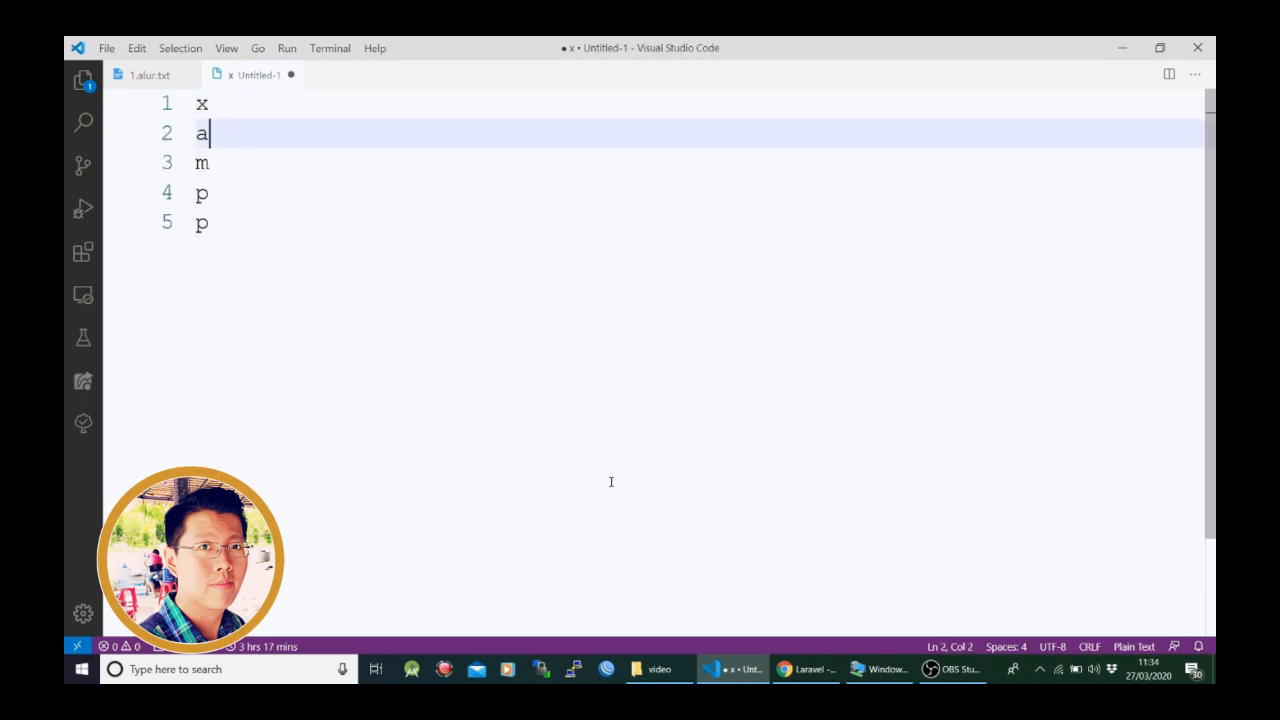
type(": x-window")
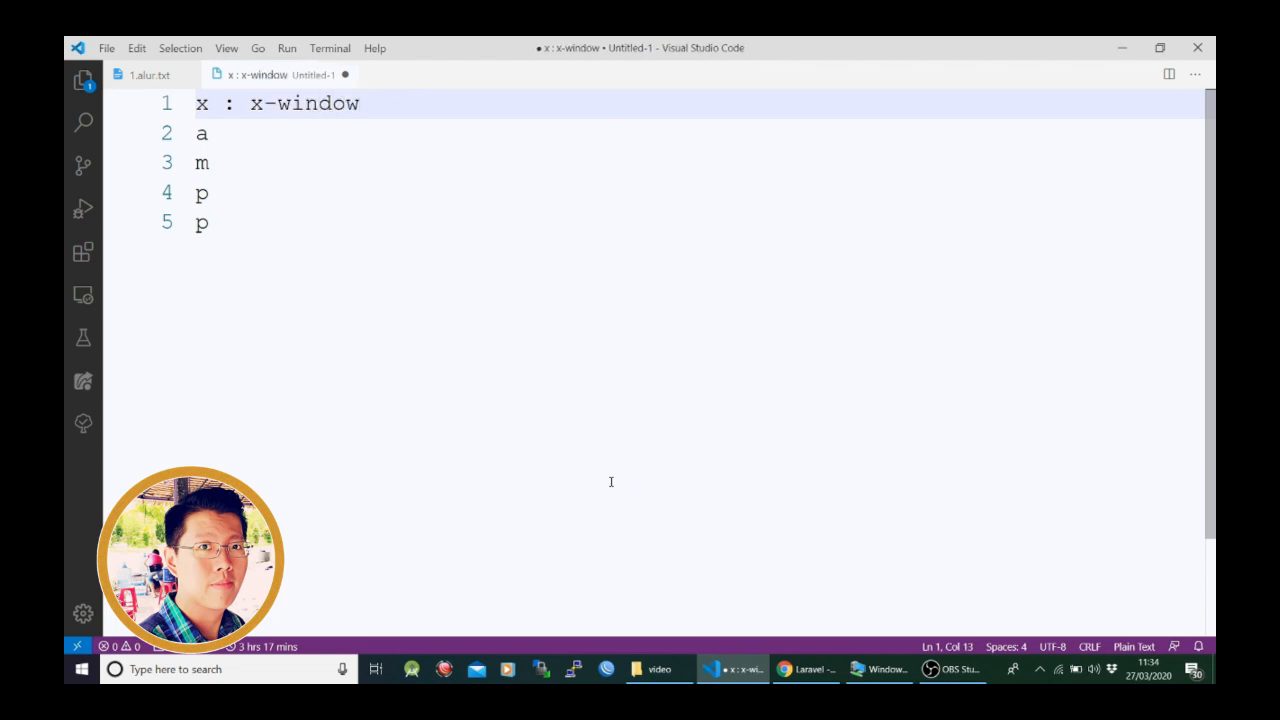
key("Down")
type(": apache")
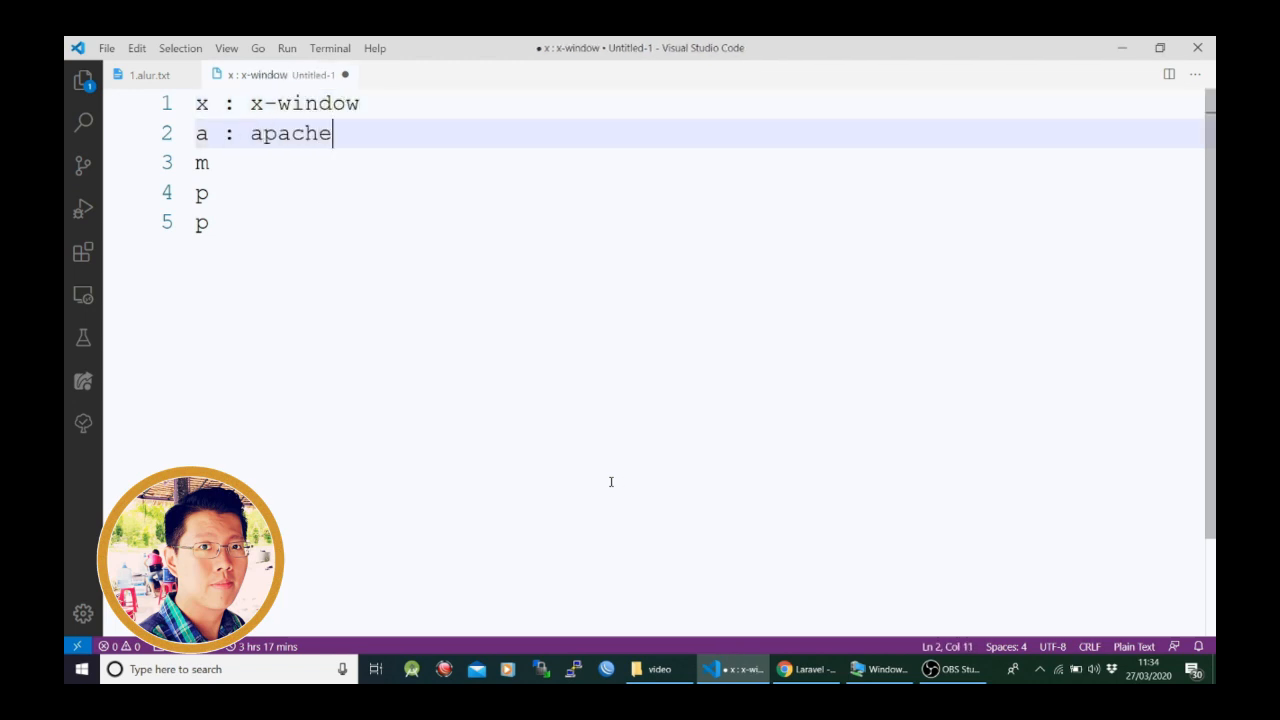
- Complete the remaining acronym lines as "m : mariadb/mysql", "p : php" and "p : perl"
key("Down")
type(": ")
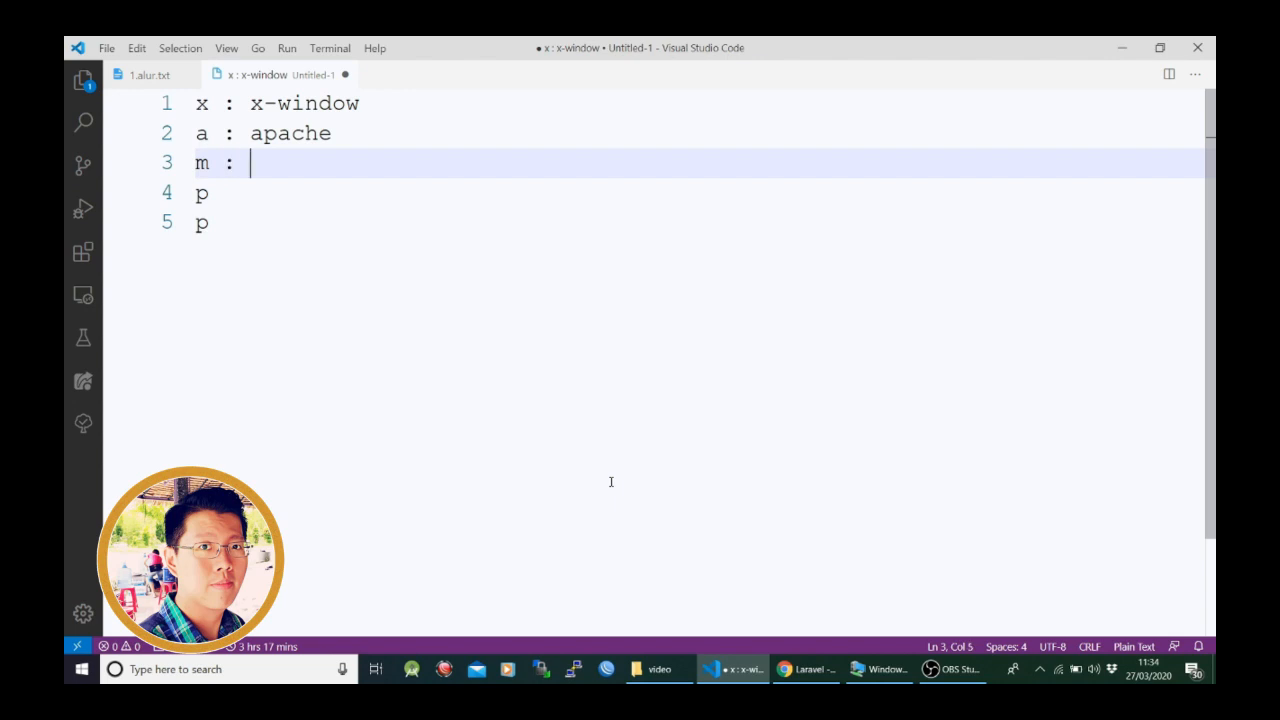
type("mariadb/mysql")
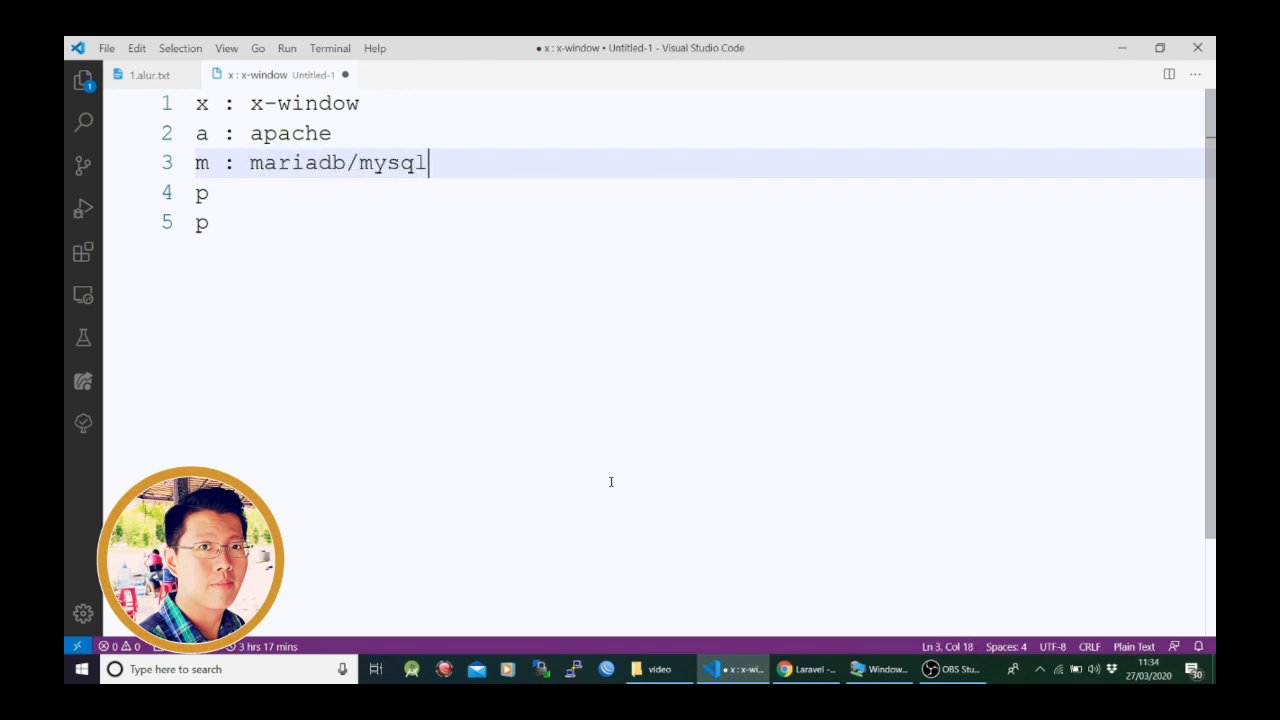
key("Down")
type(": php")
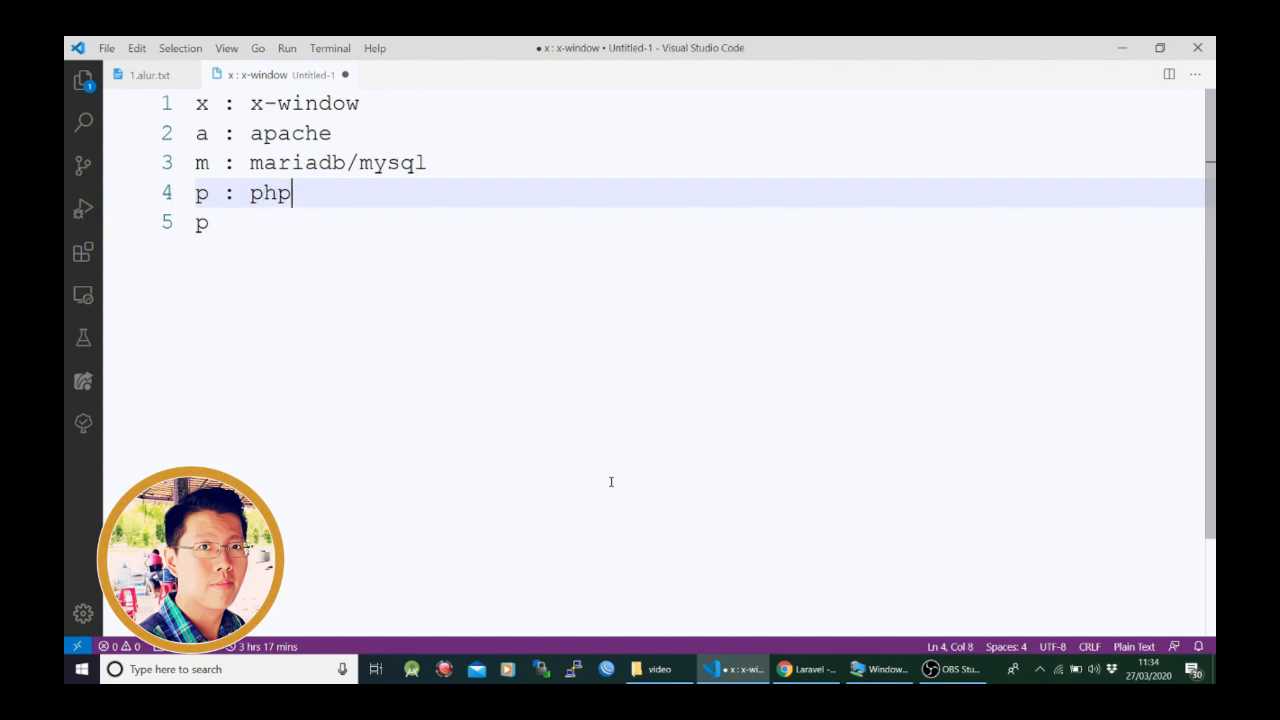
key("Down")
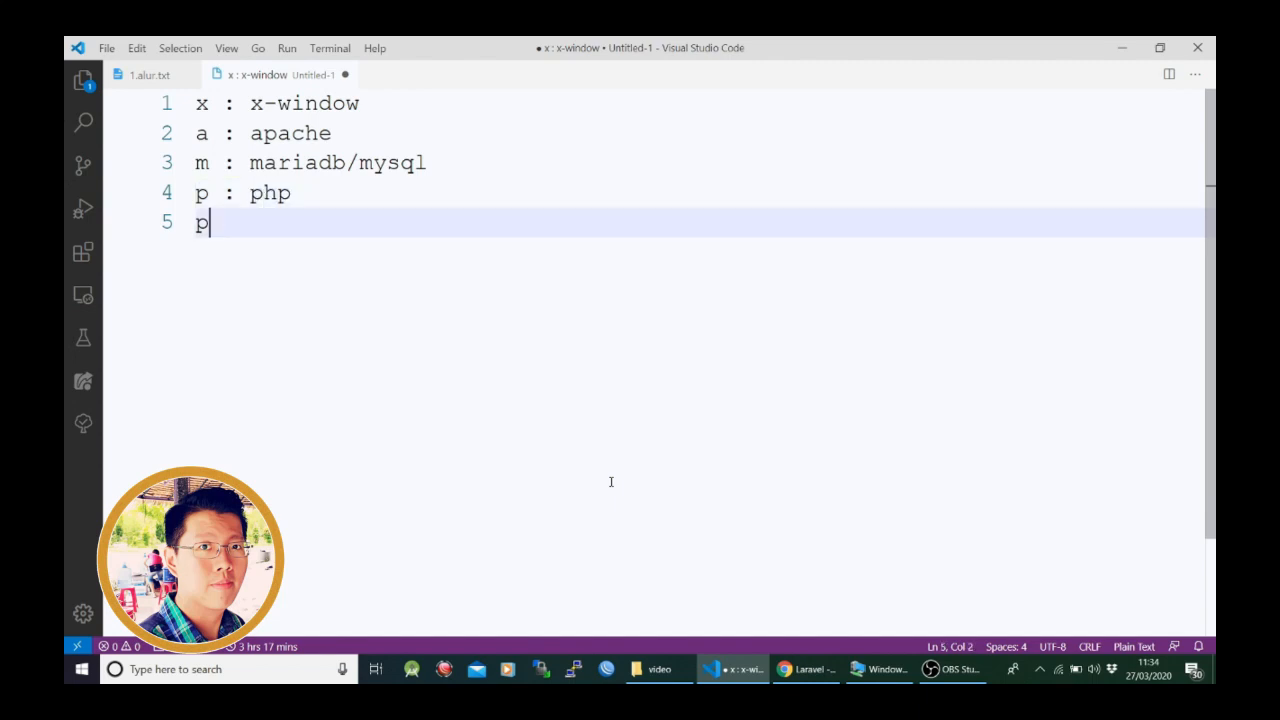
type(": perl")
- Replace the leading letter x on the x-window line with l
left_click_drag(370, 250, 168, 116)
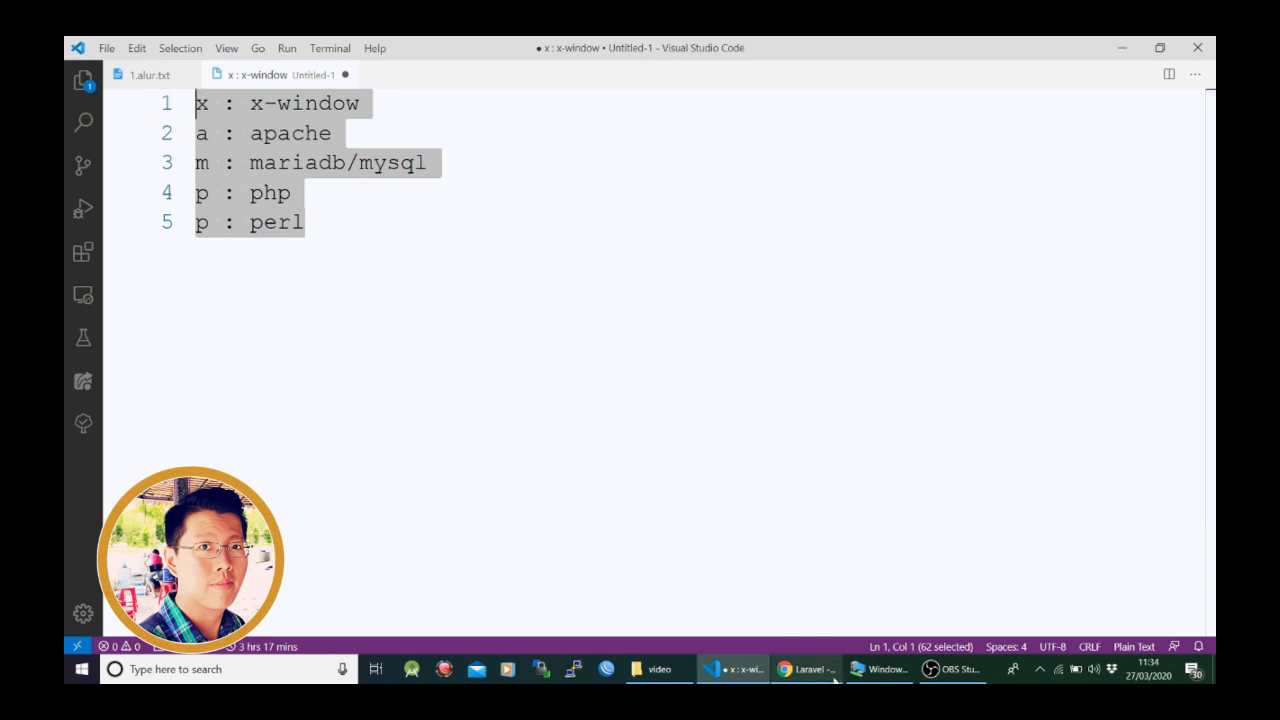
left_click(392, 220)
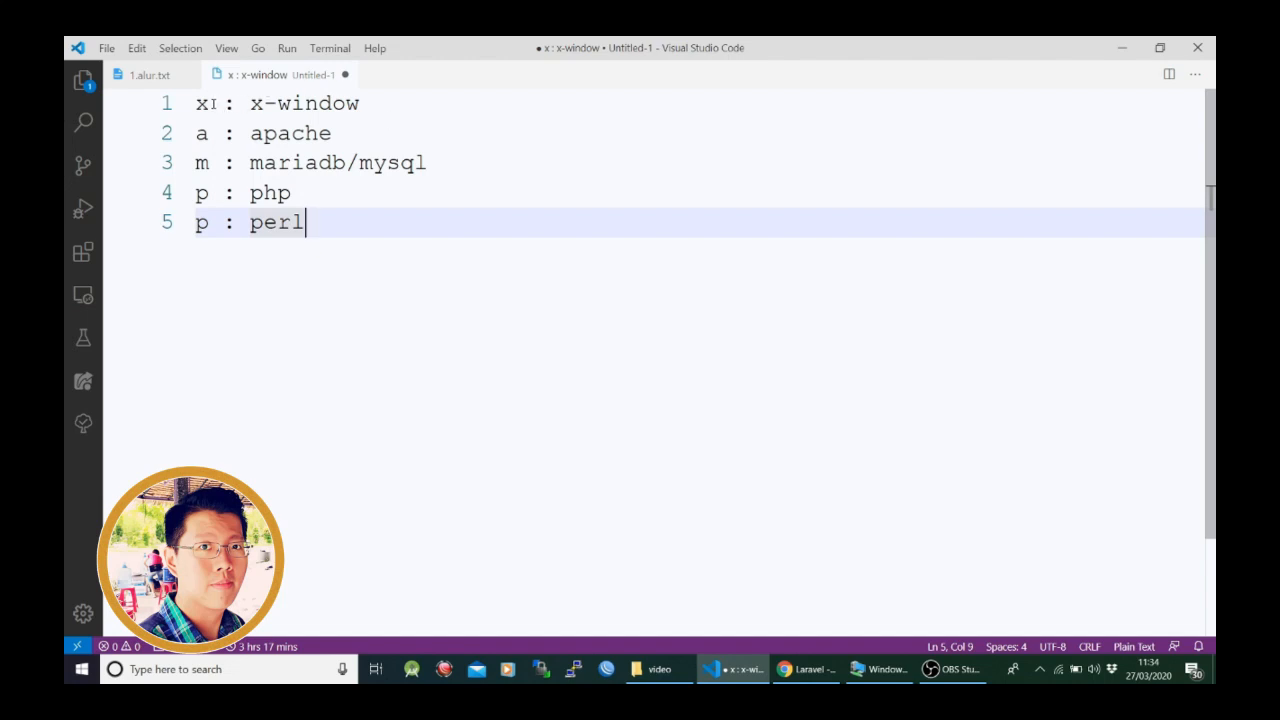
left_click_drag(209, 103, 195, 103)
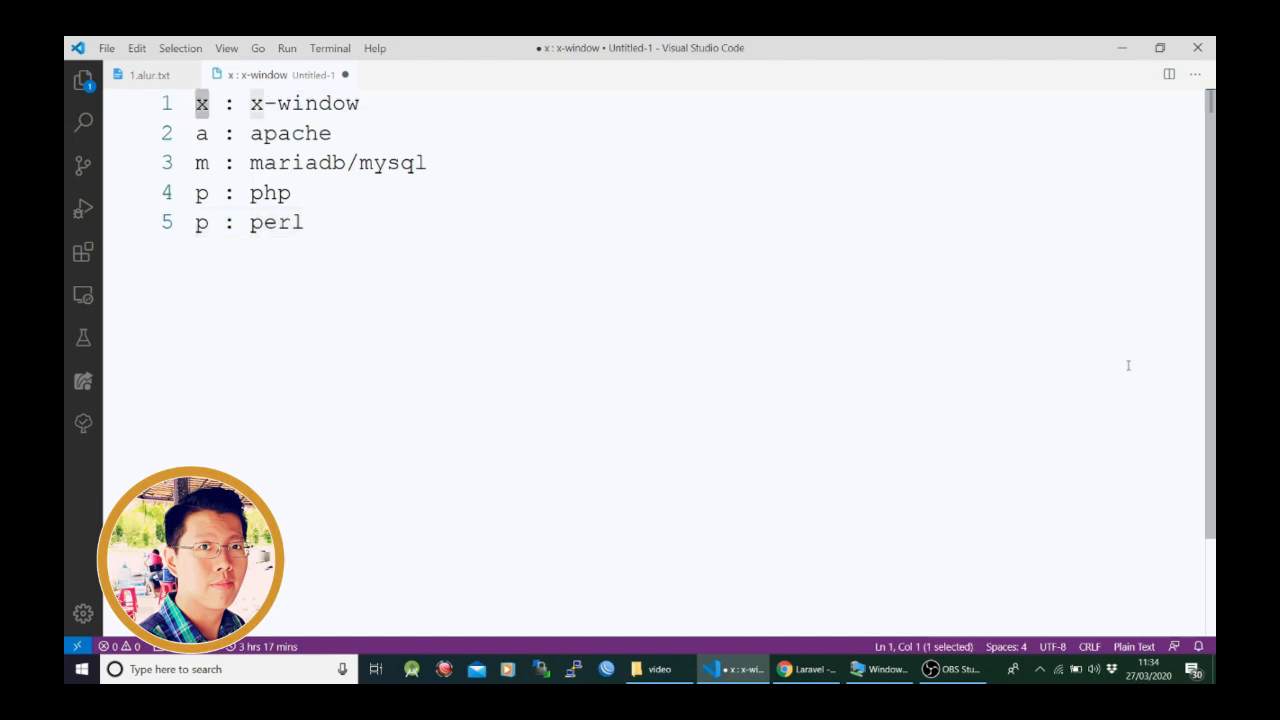
type("l")
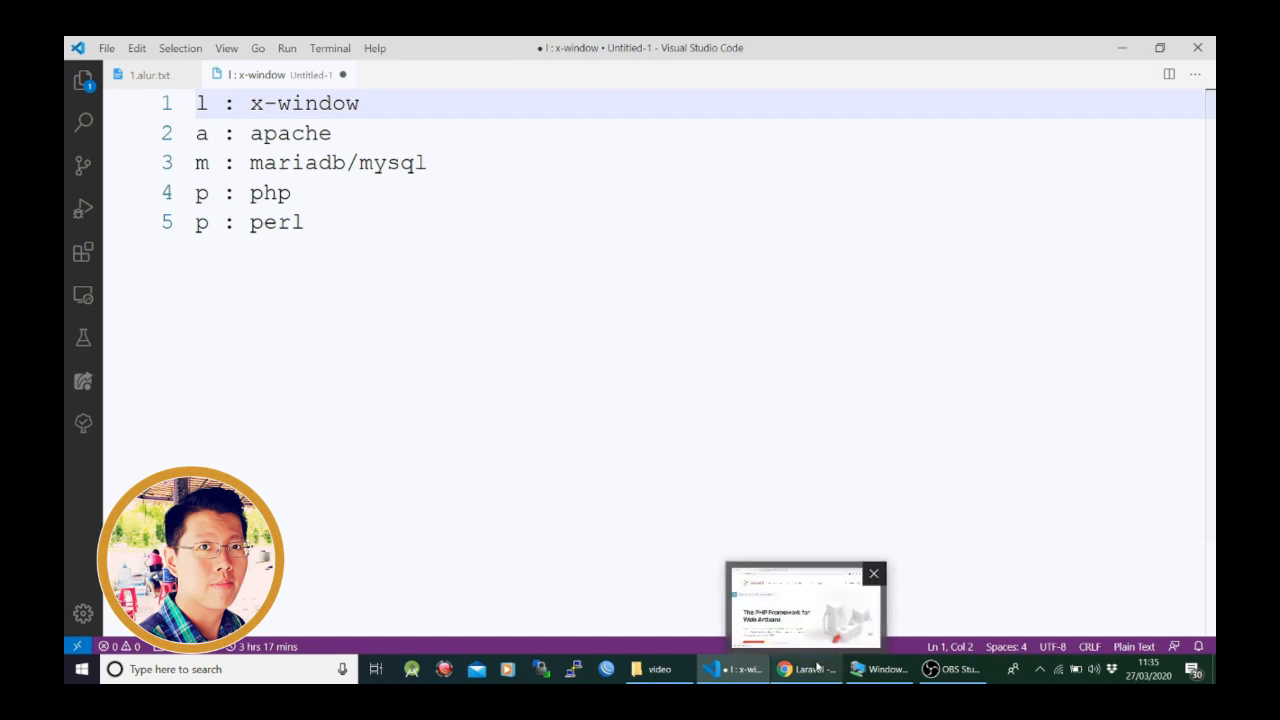
- Return to the virtual machine and allow Apache HTTP Server through the firewall on public networks
left_click(880, 675)
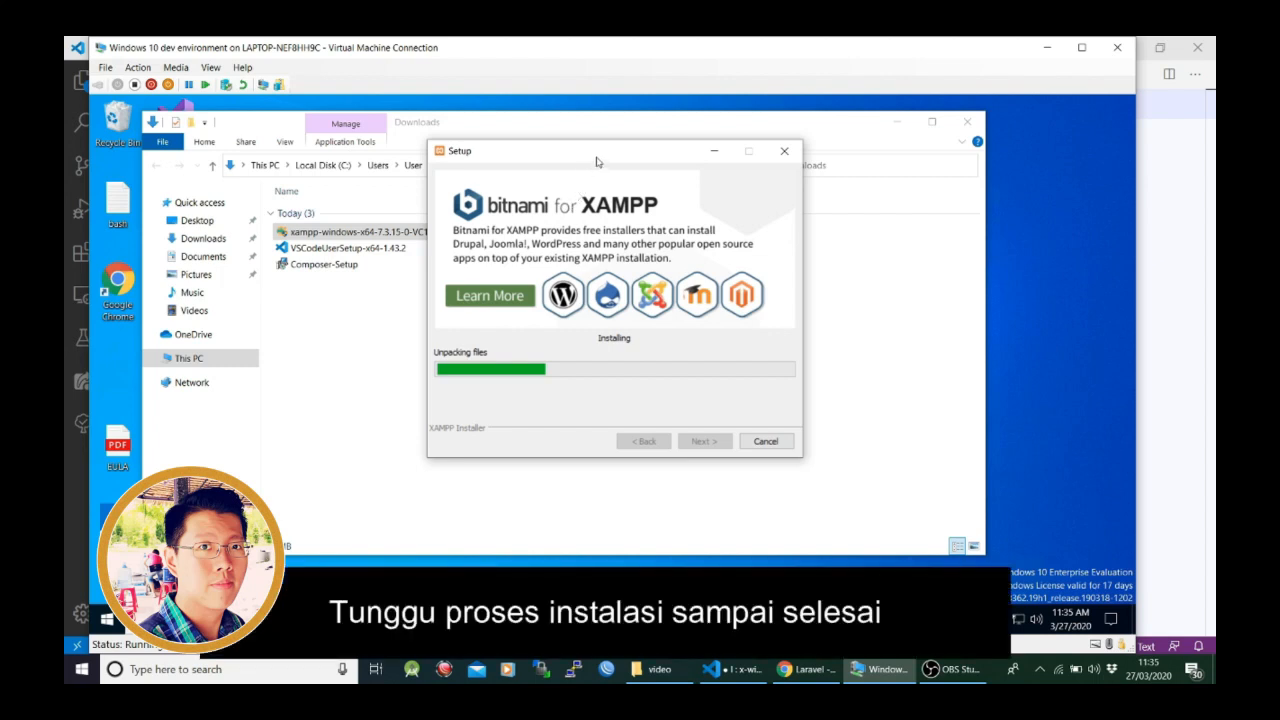
left_click_drag(597, 157, 695, 141)
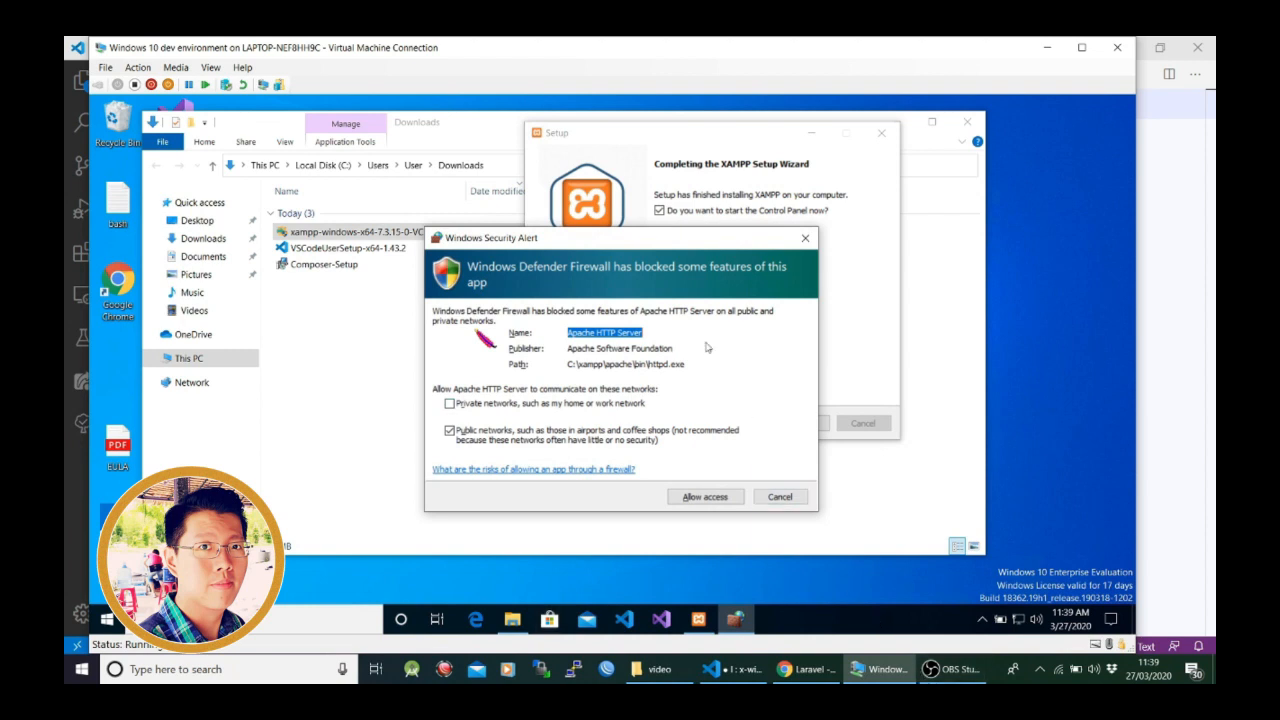
left_click_drag(680, 247, 672, 228)
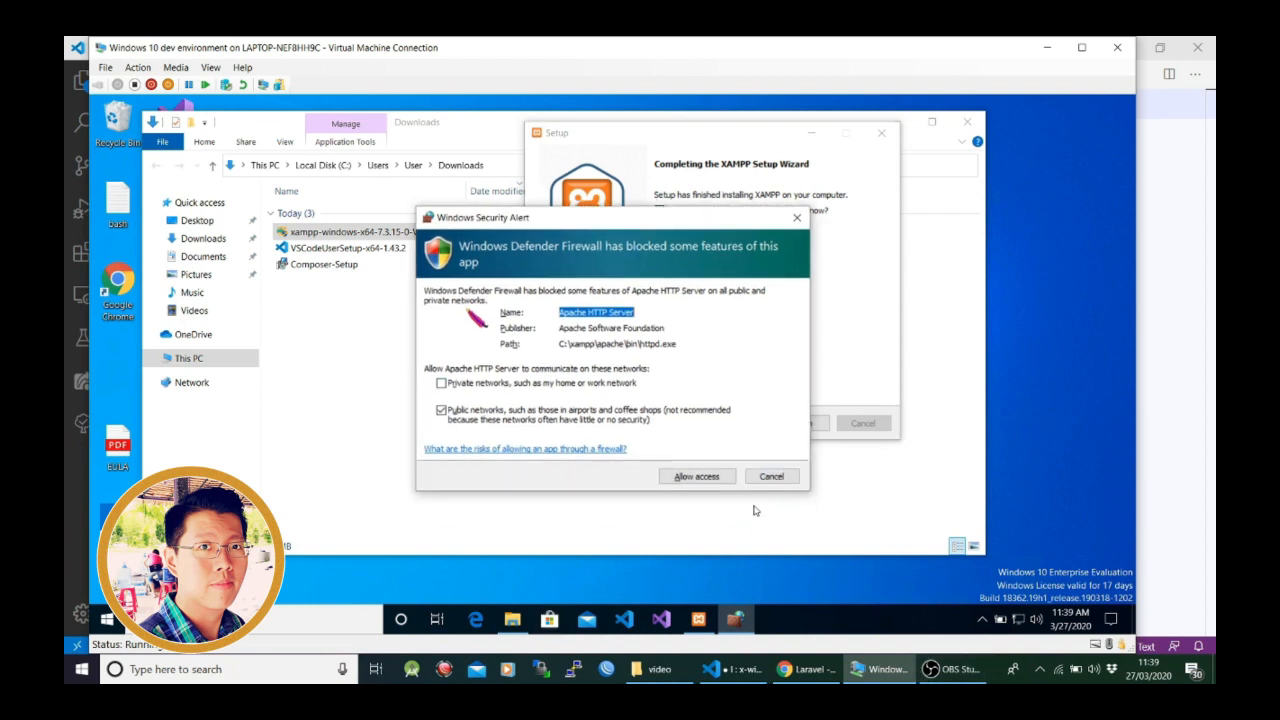
left_click(712, 478)
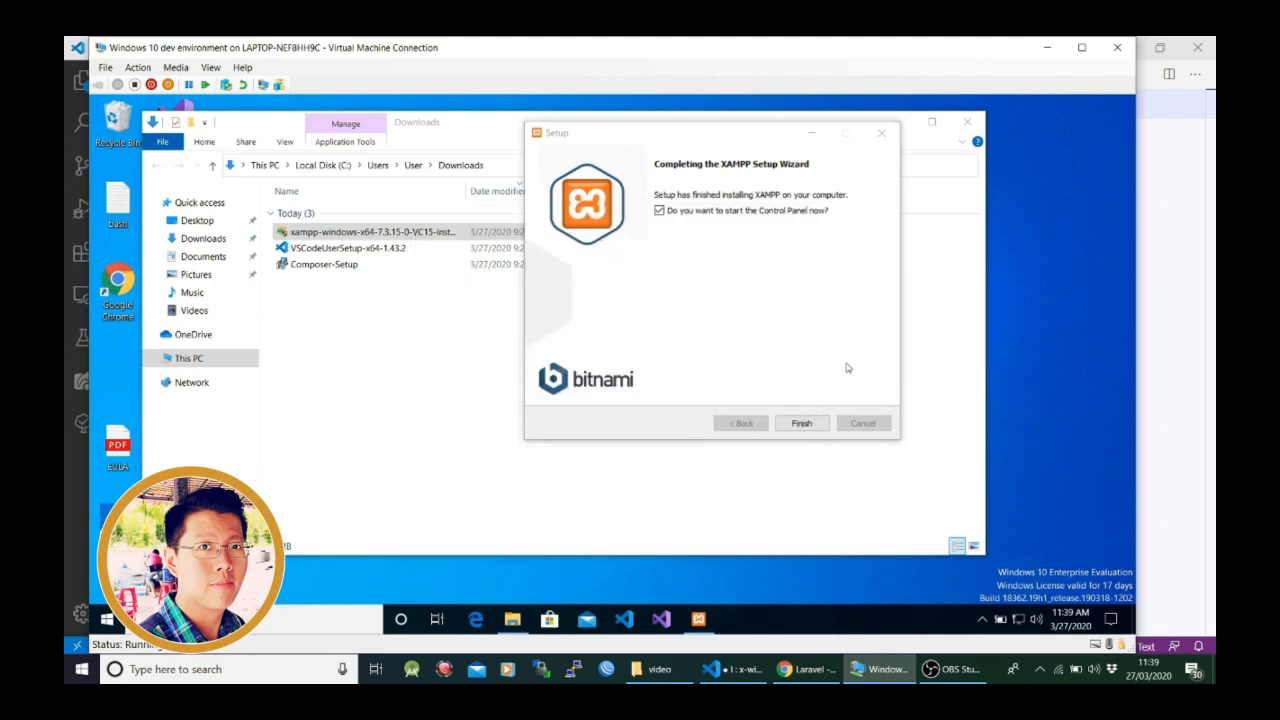
- Finish the XAMPP setup with the Control Panel set to start, and save English as its language
left_click(806, 423)
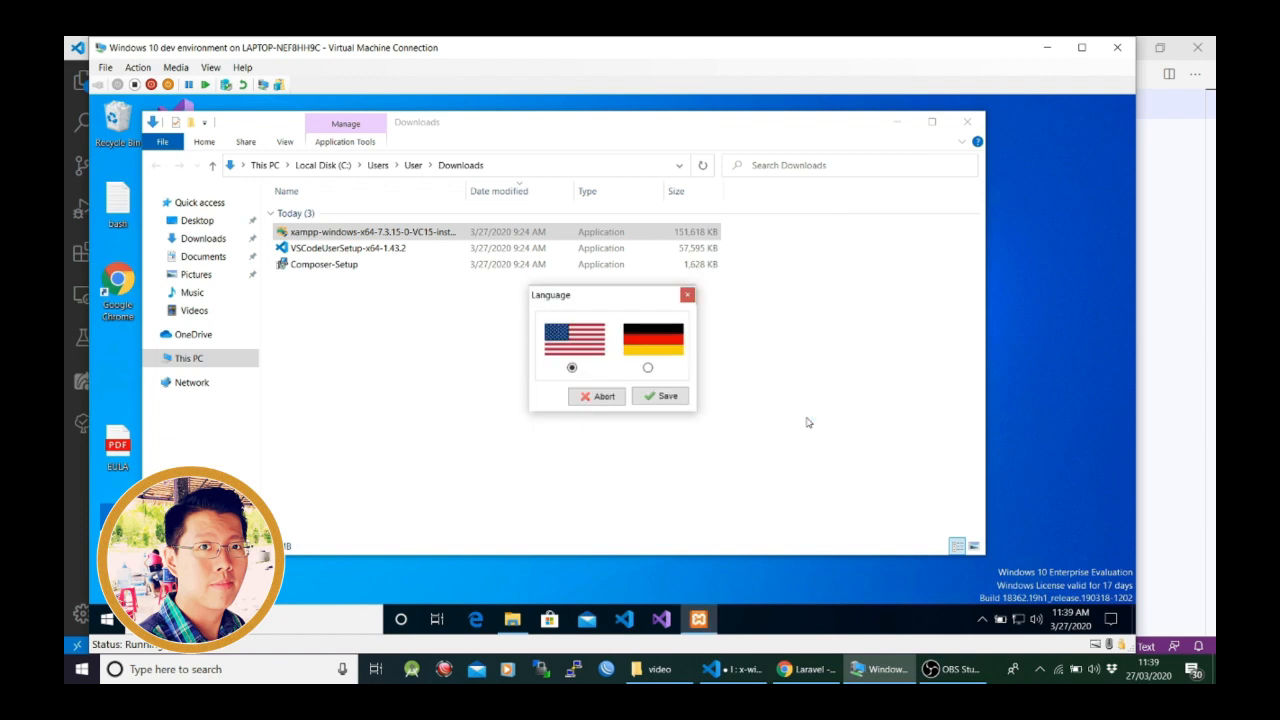
left_click(660, 397)
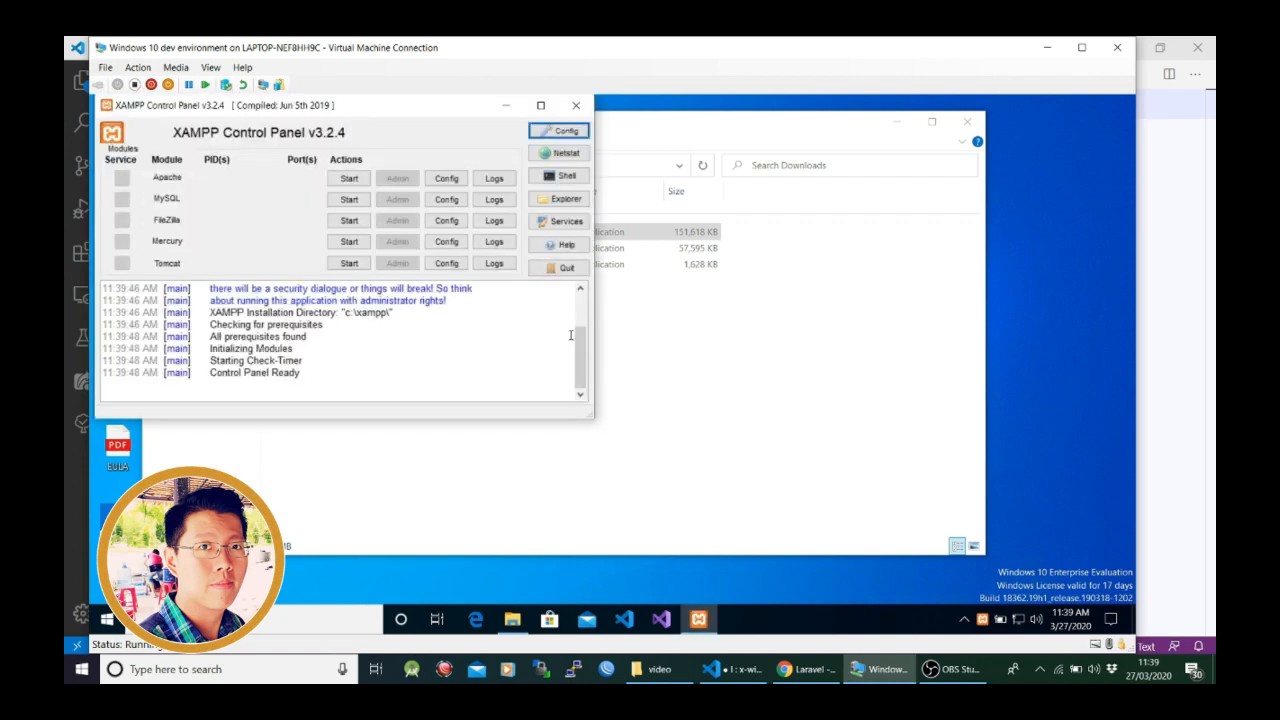
- Start the Apache module in the XAMPP Control Panel
left_click_drag(333, 112, 825, 159)
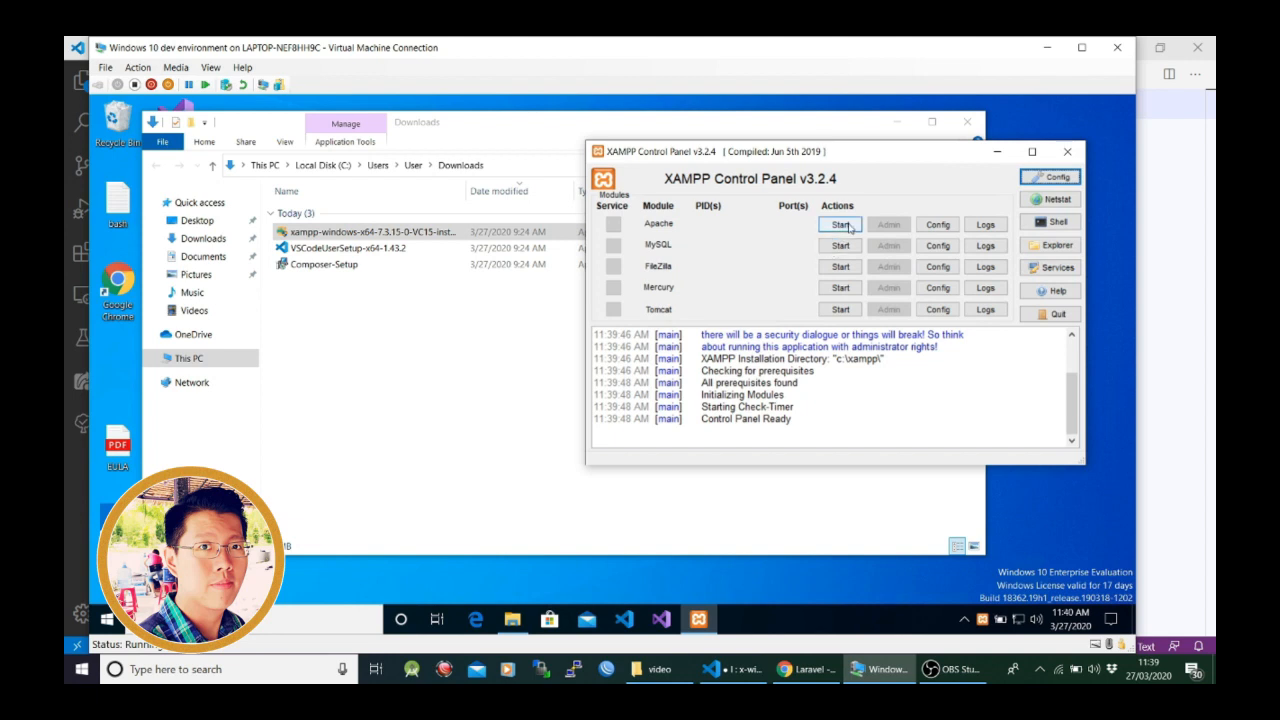
left_click(848, 225)
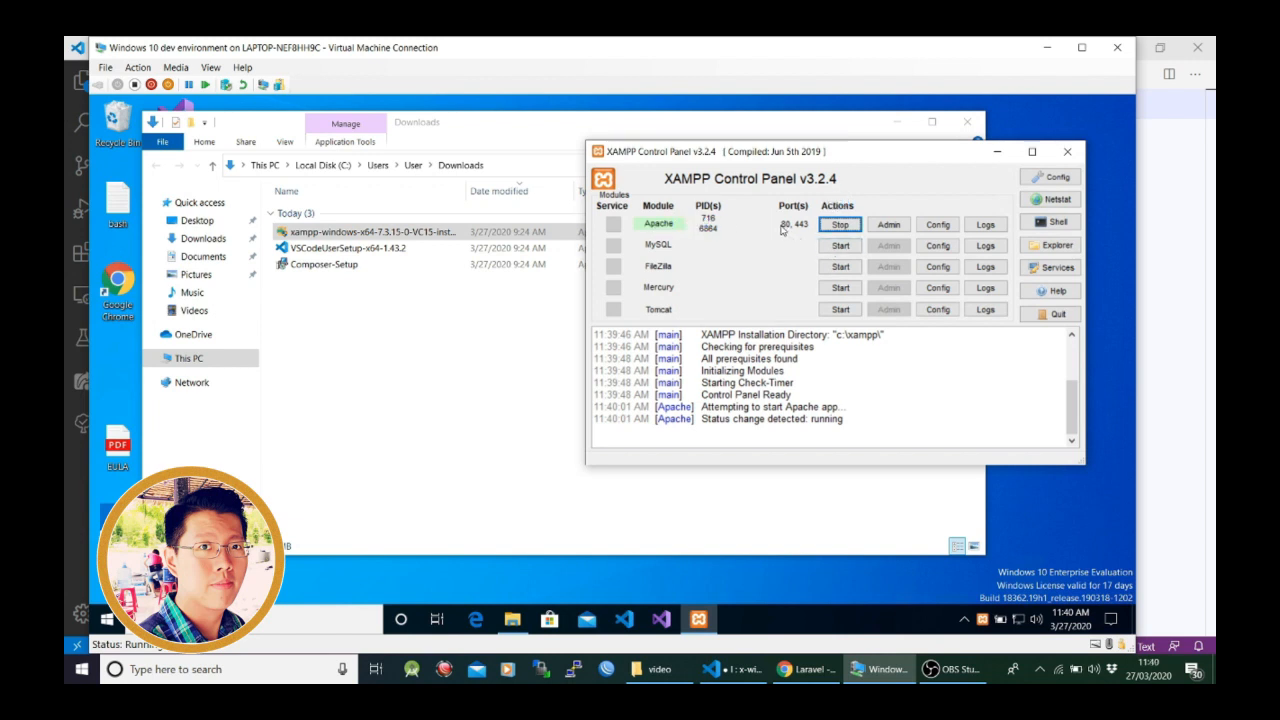
- Start the MySQL module, allowing mysqld through the firewall on public networks, and quit the XAMPP Control Panel
left_click(846, 251)
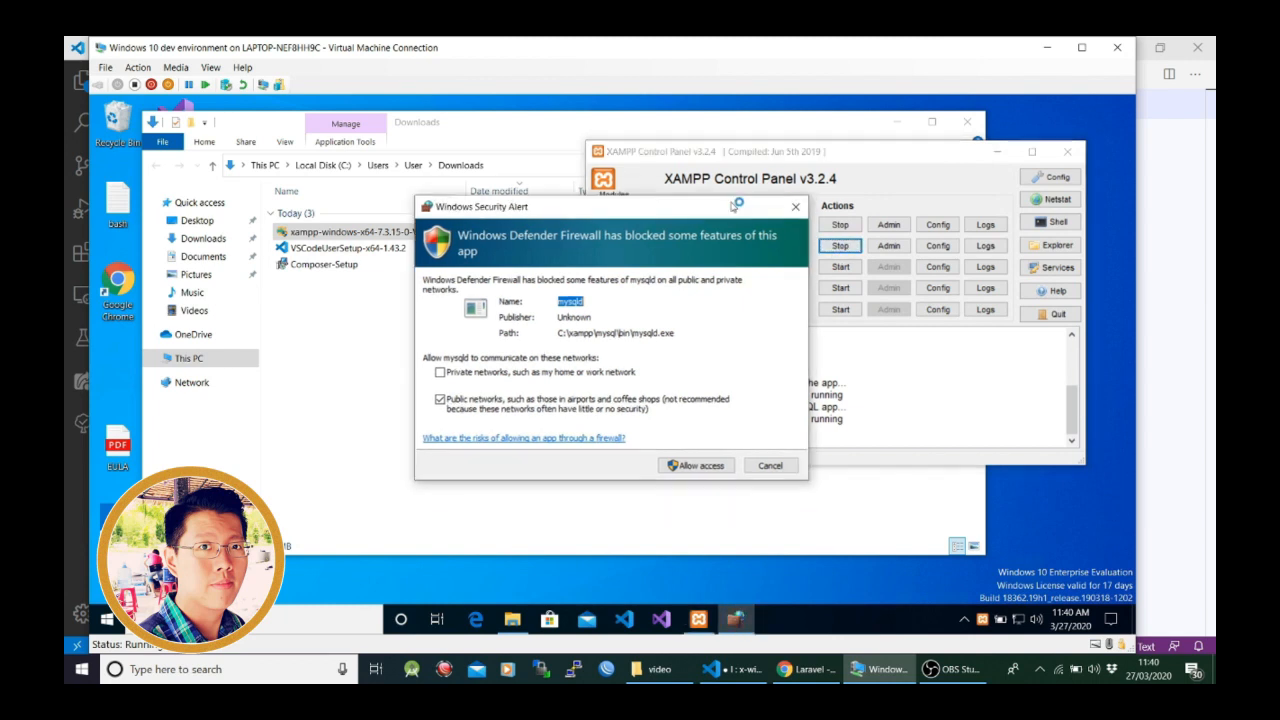
left_click(690, 452)
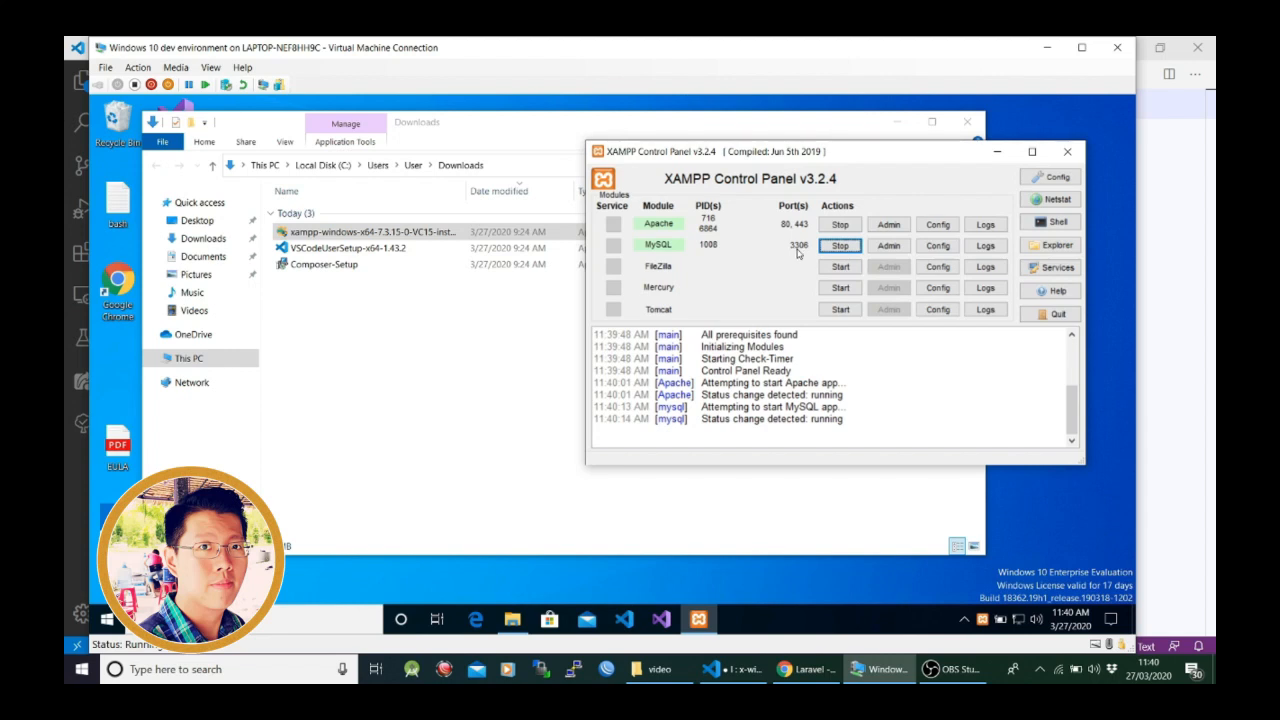
left_click(1055, 318)
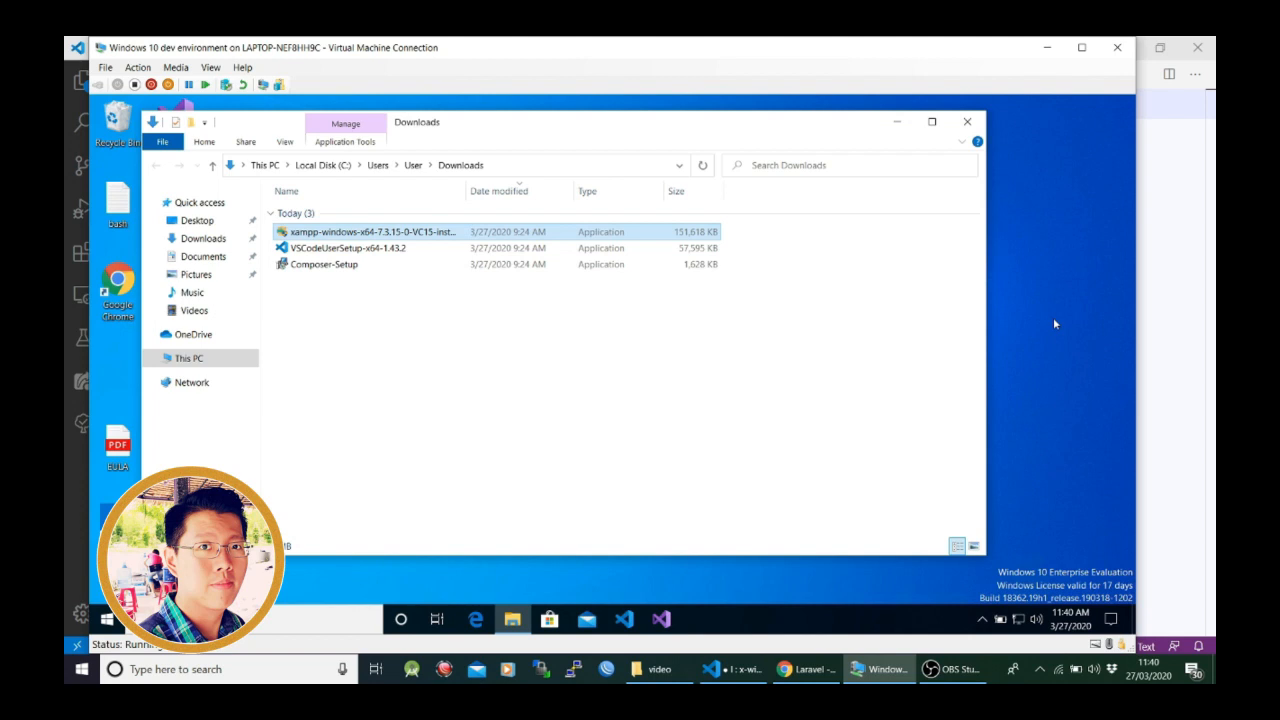
- Launch Composer-Setup from the Downloads folder, choose to install for all users, and allow it to make changes to the device
double_click(335, 272)
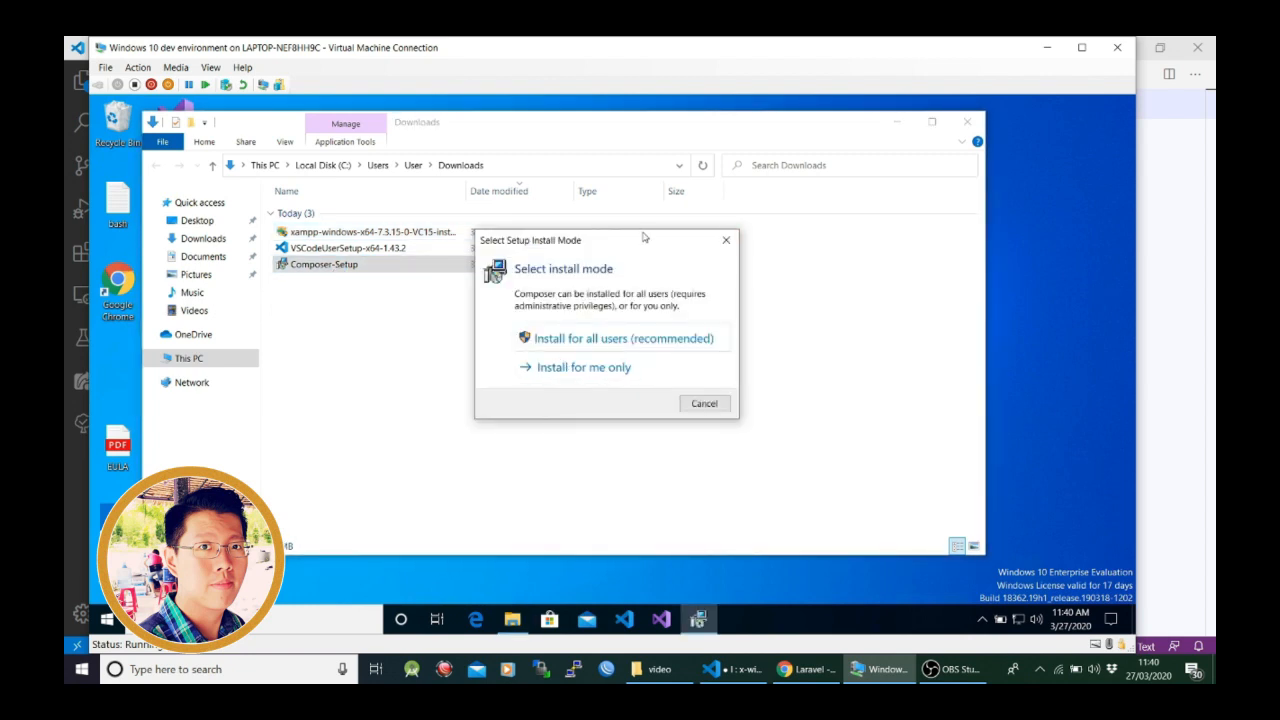
left_click_drag(644, 237, 667, 194)
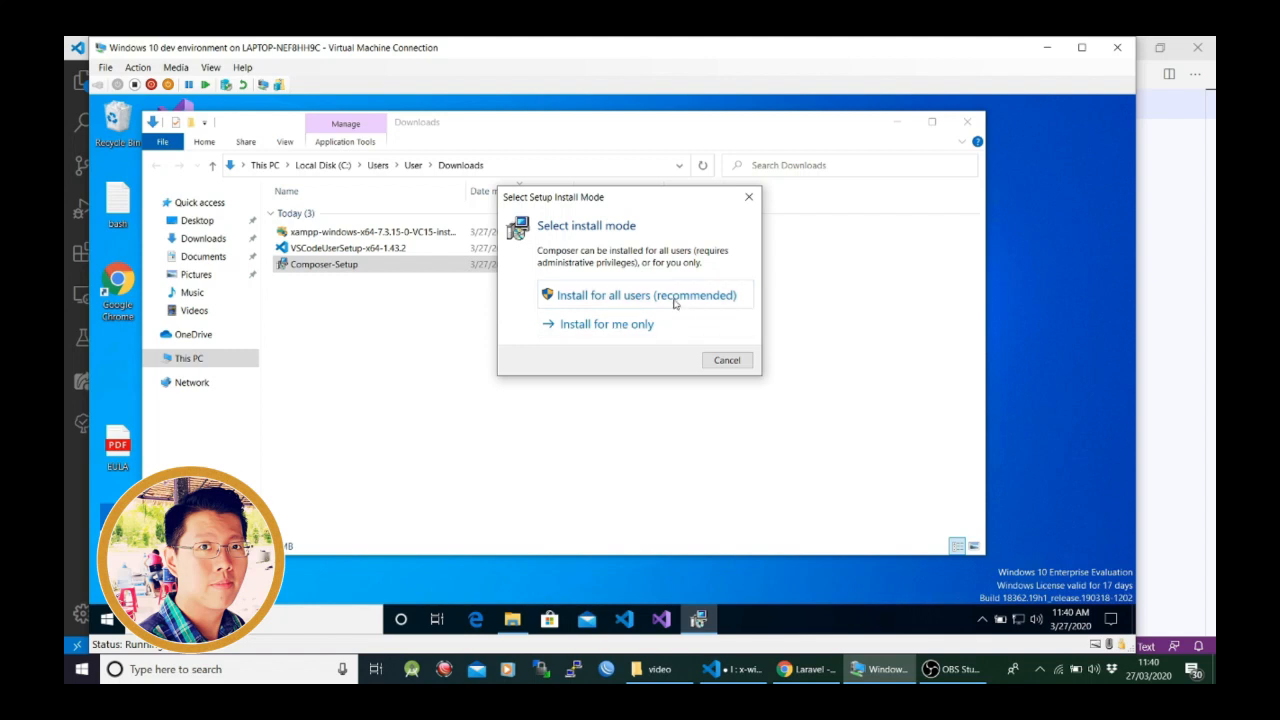
left_click(617, 303)
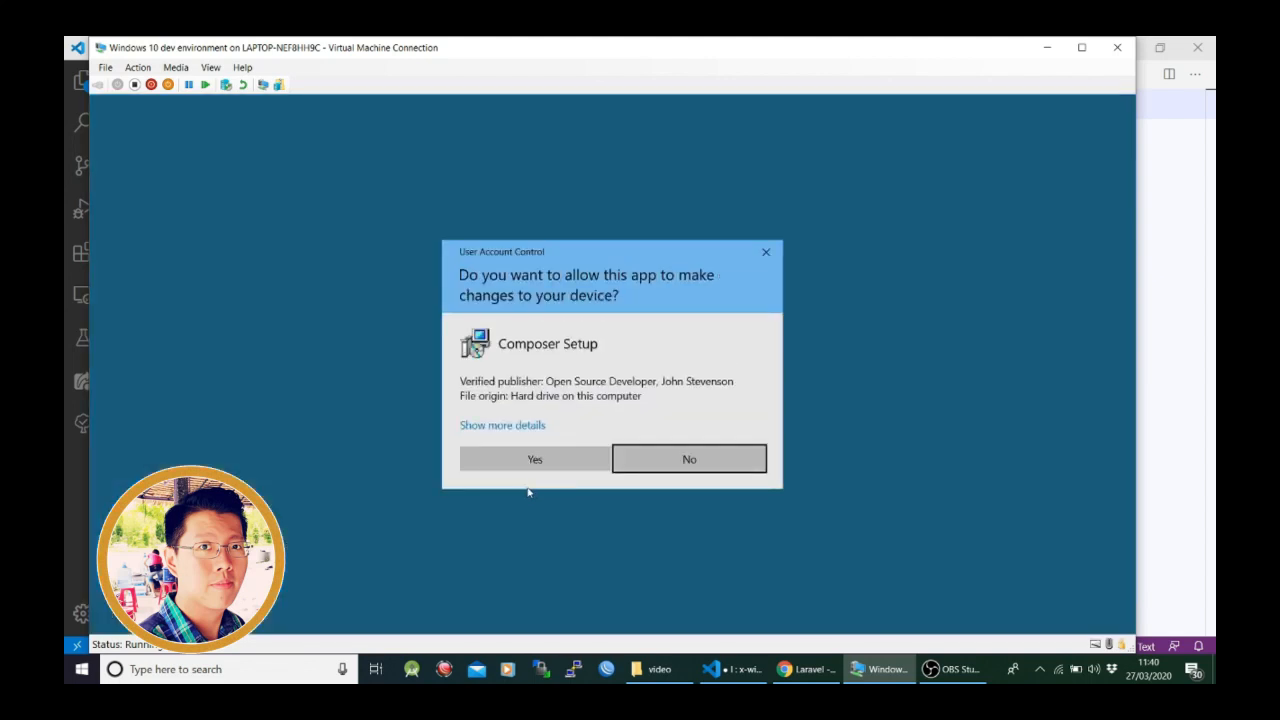
left_click(527, 463)
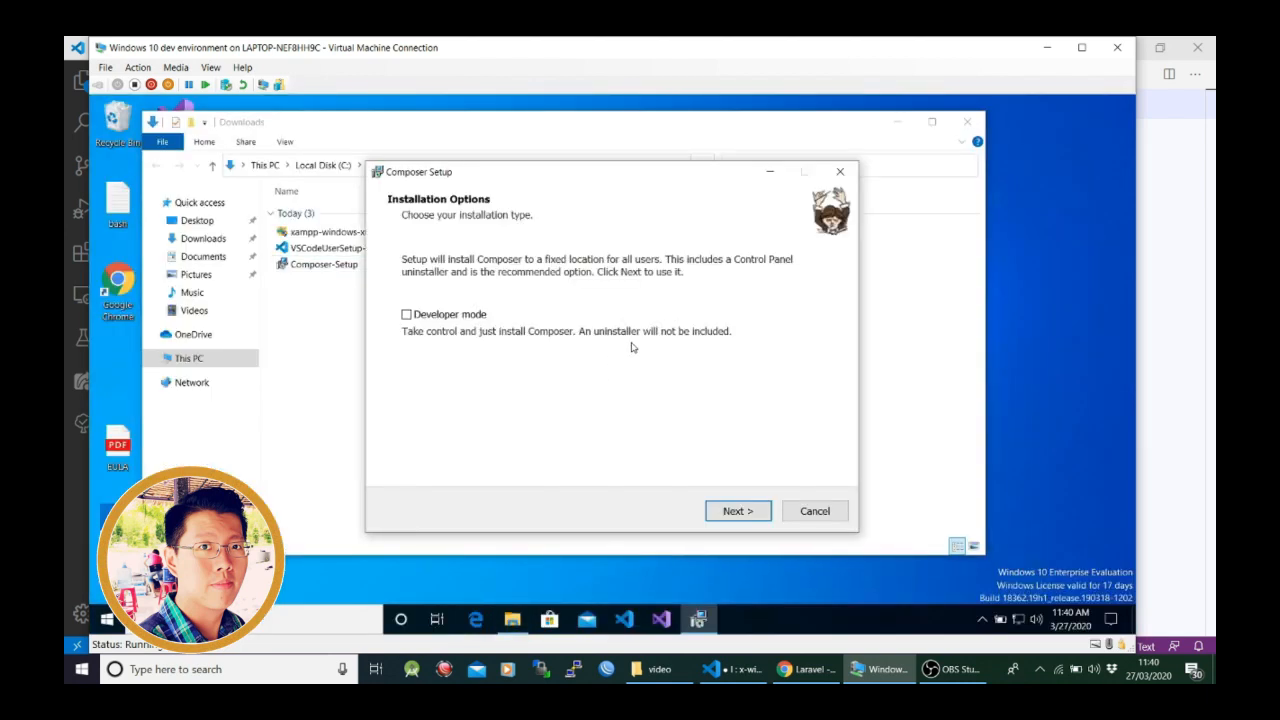
- Enable Developer mode for the Composer installation and accept C:\composer as the destination folder
left_click(450, 317)
left_click(734, 512)
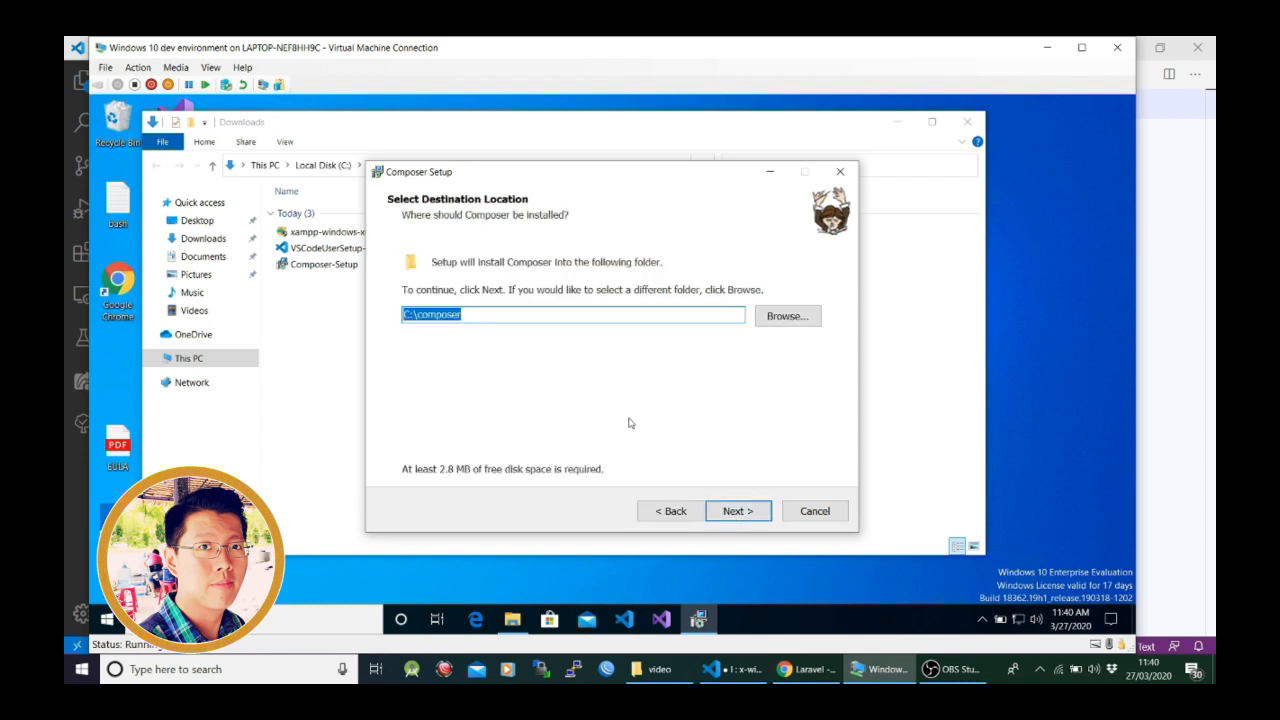
left_click(757, 513)
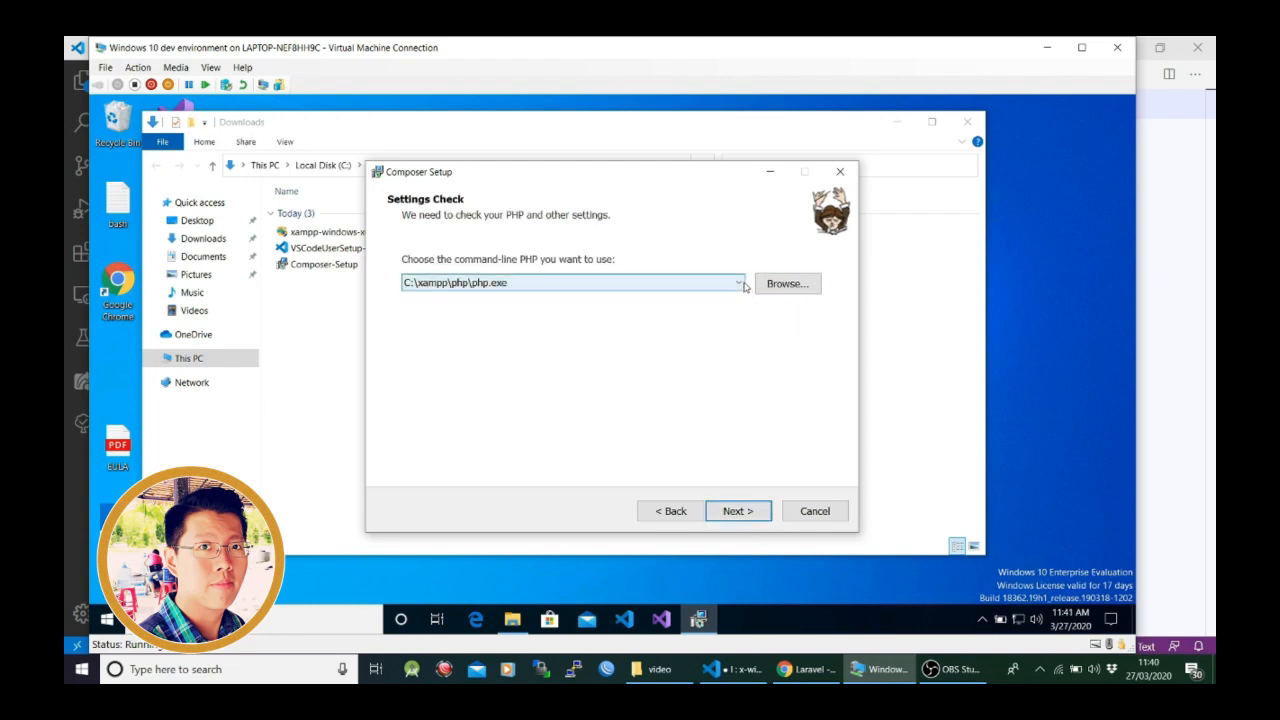
- Browse to C:\xampp\php\php.exe as the command-line PHP for Composer and accept the settings check
left_click(742, 284)
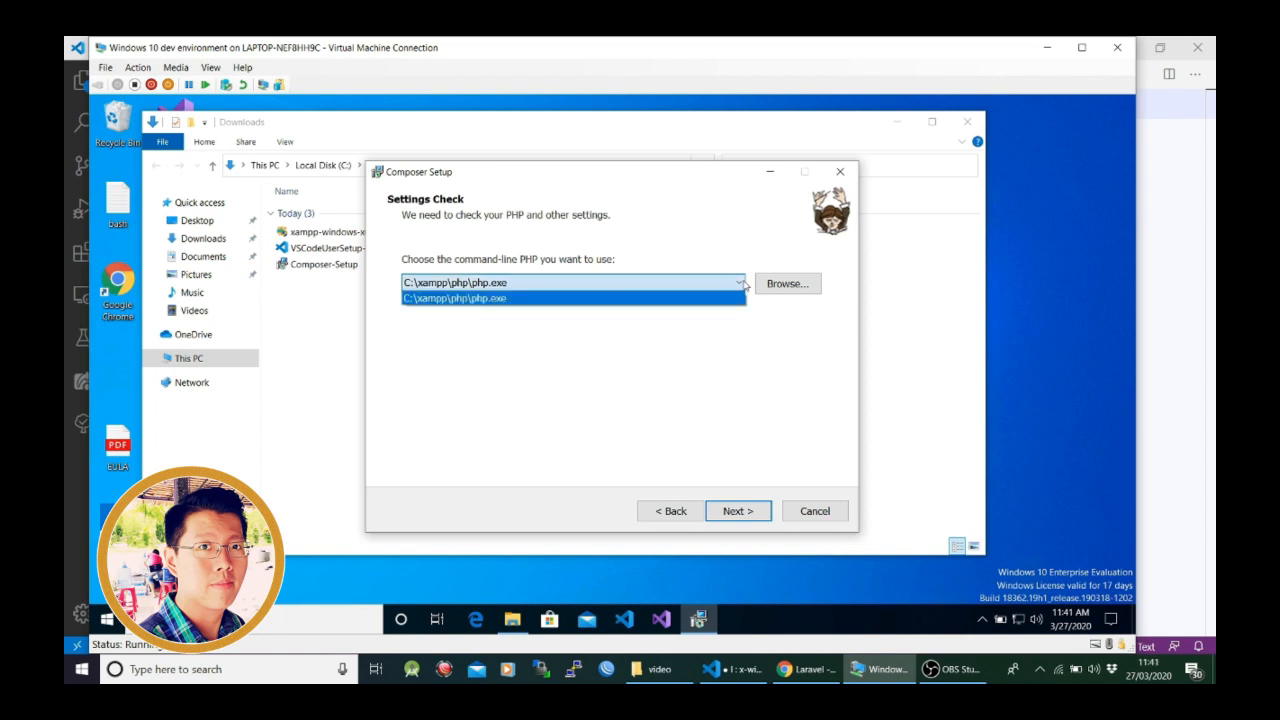
left_click(655, 362)
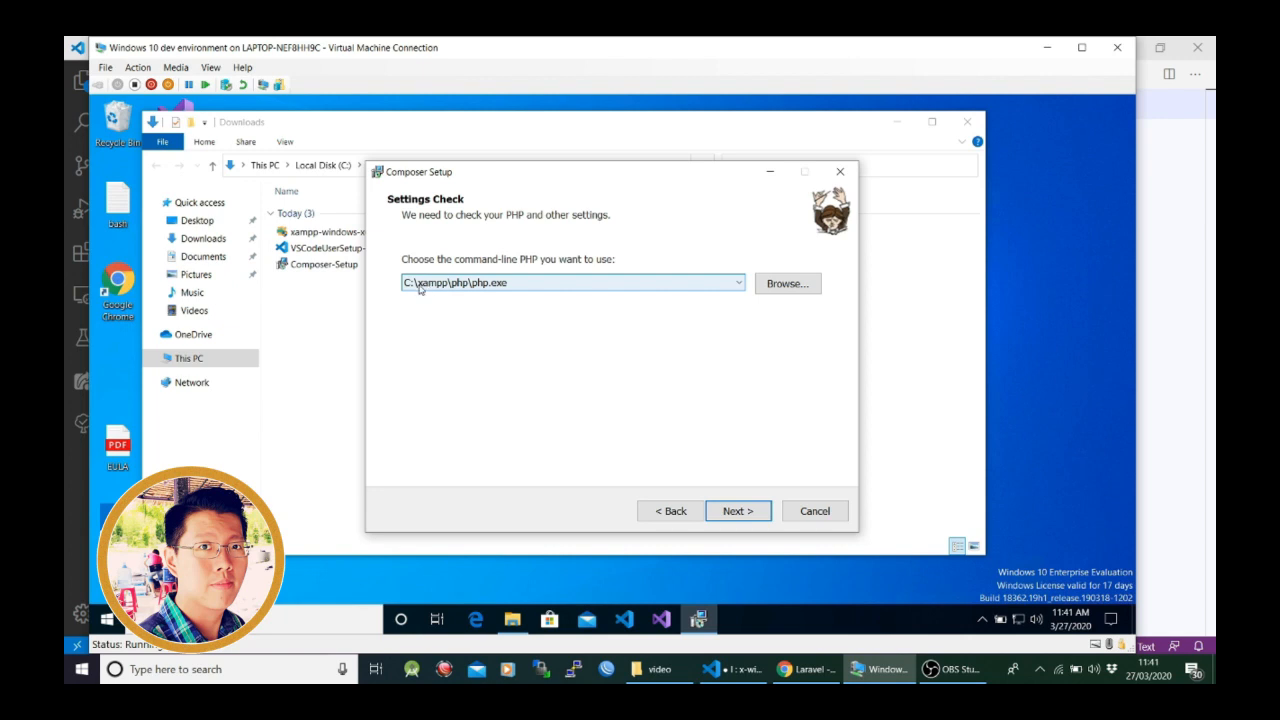
left_click(787, 284)
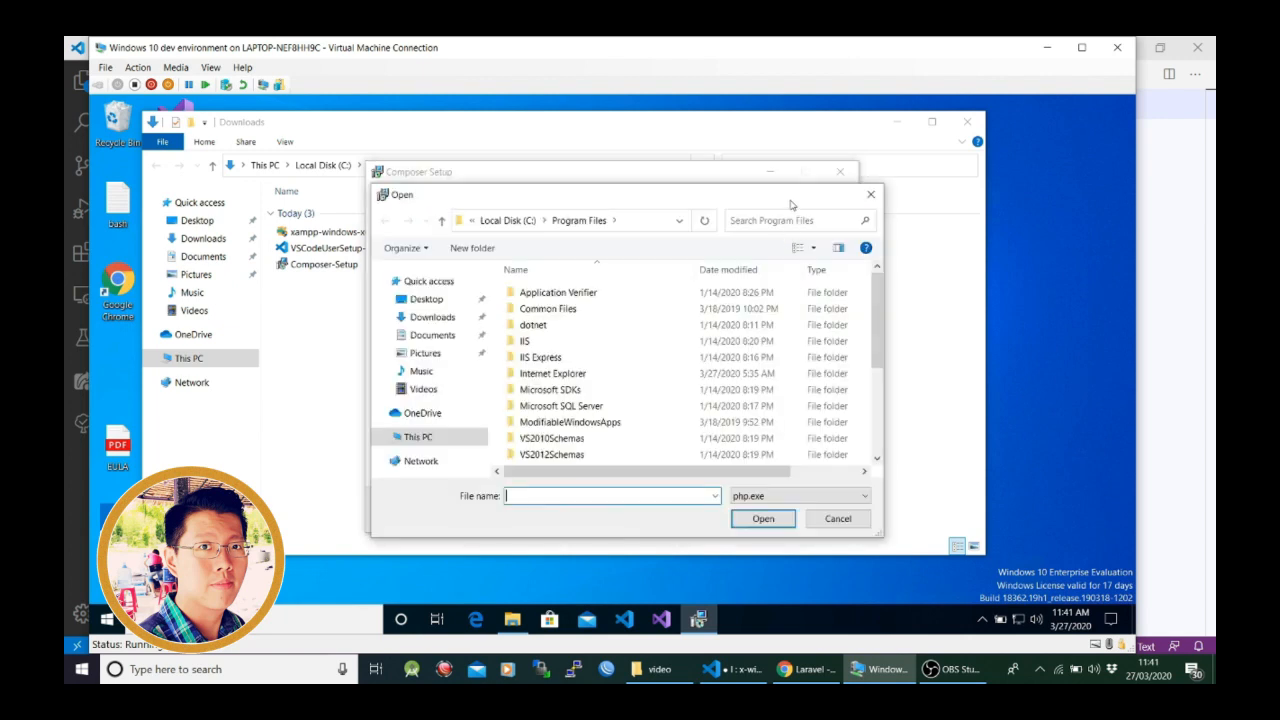
left_click_drag(790, 204, 999, 160)
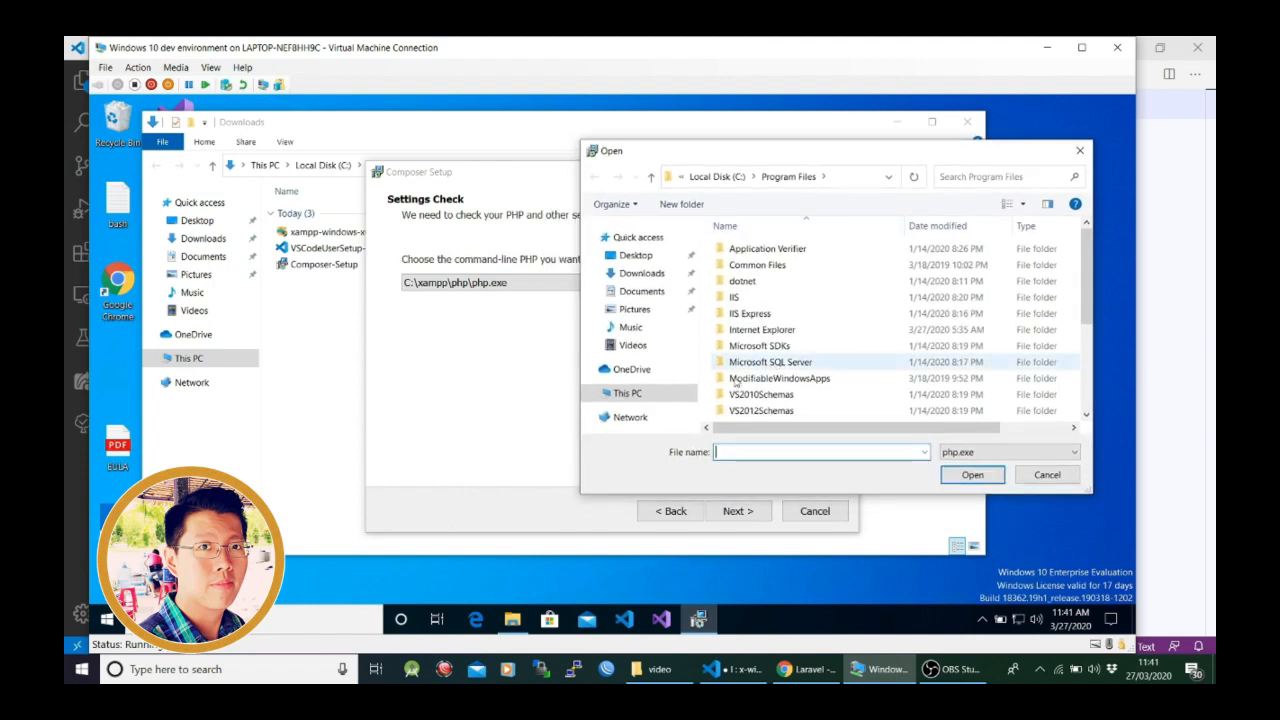
left_click(642, 400)
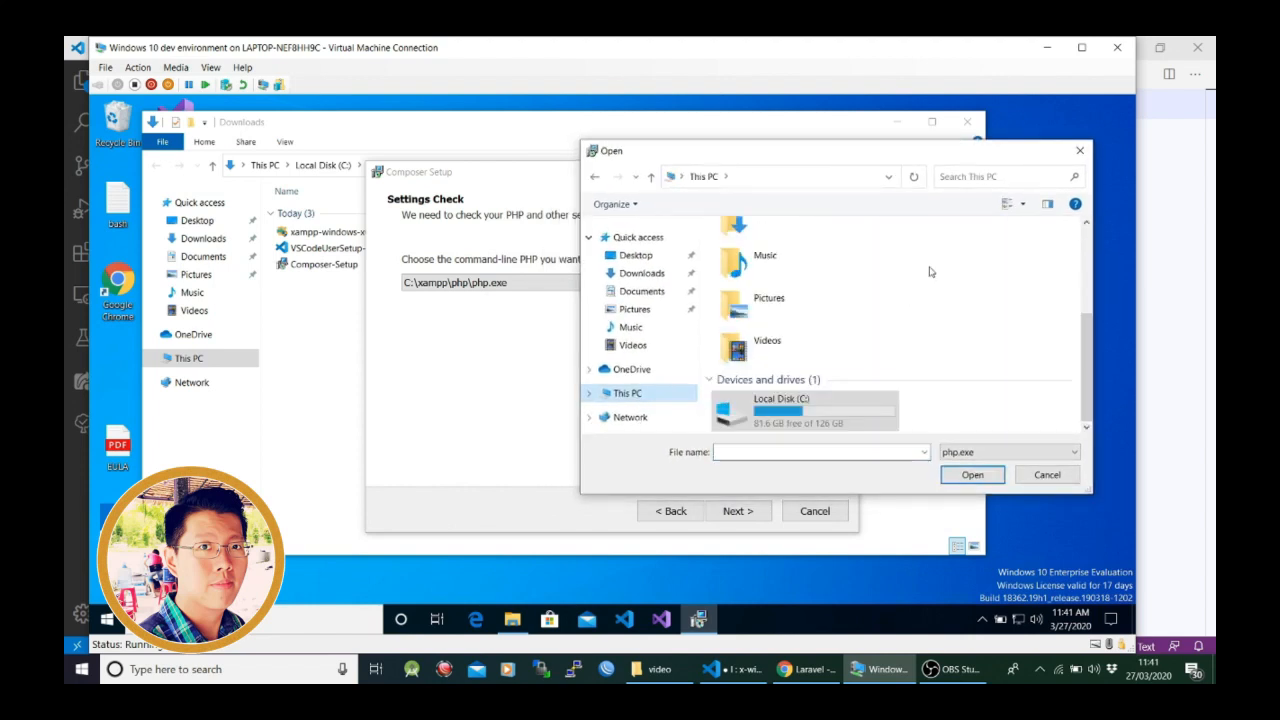
left_click(996, 412)
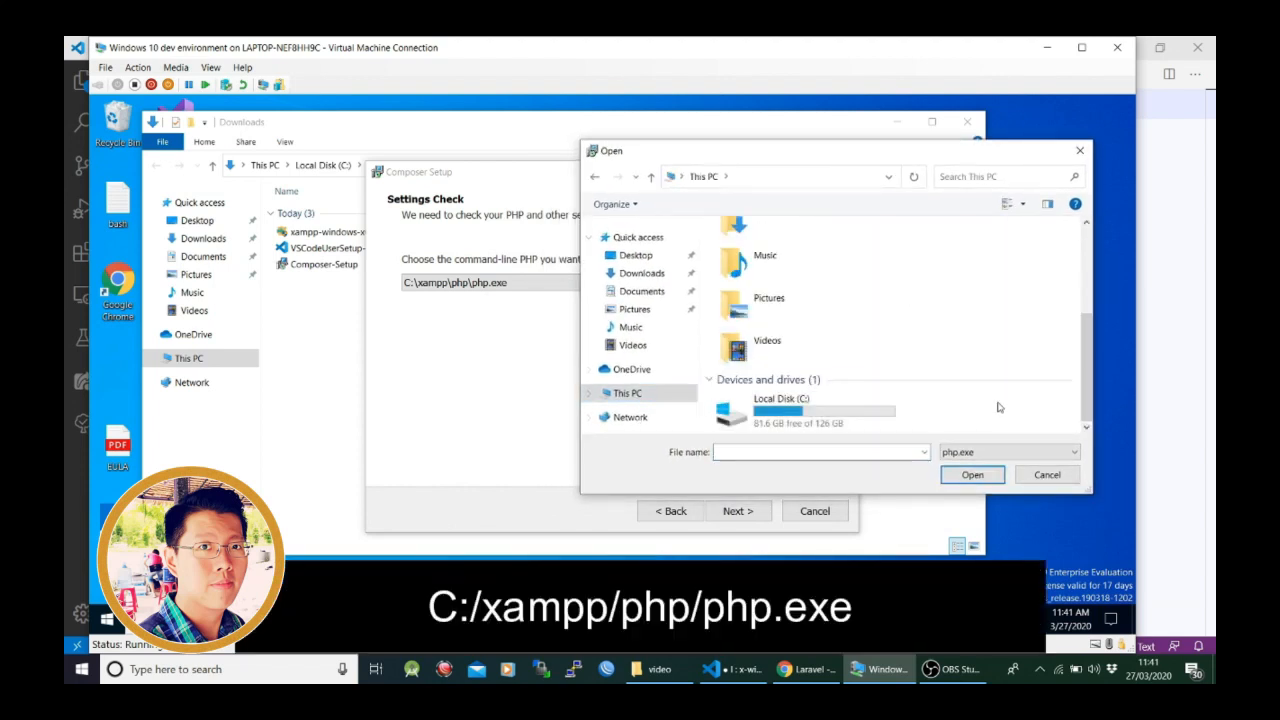
double_click(842, 402)
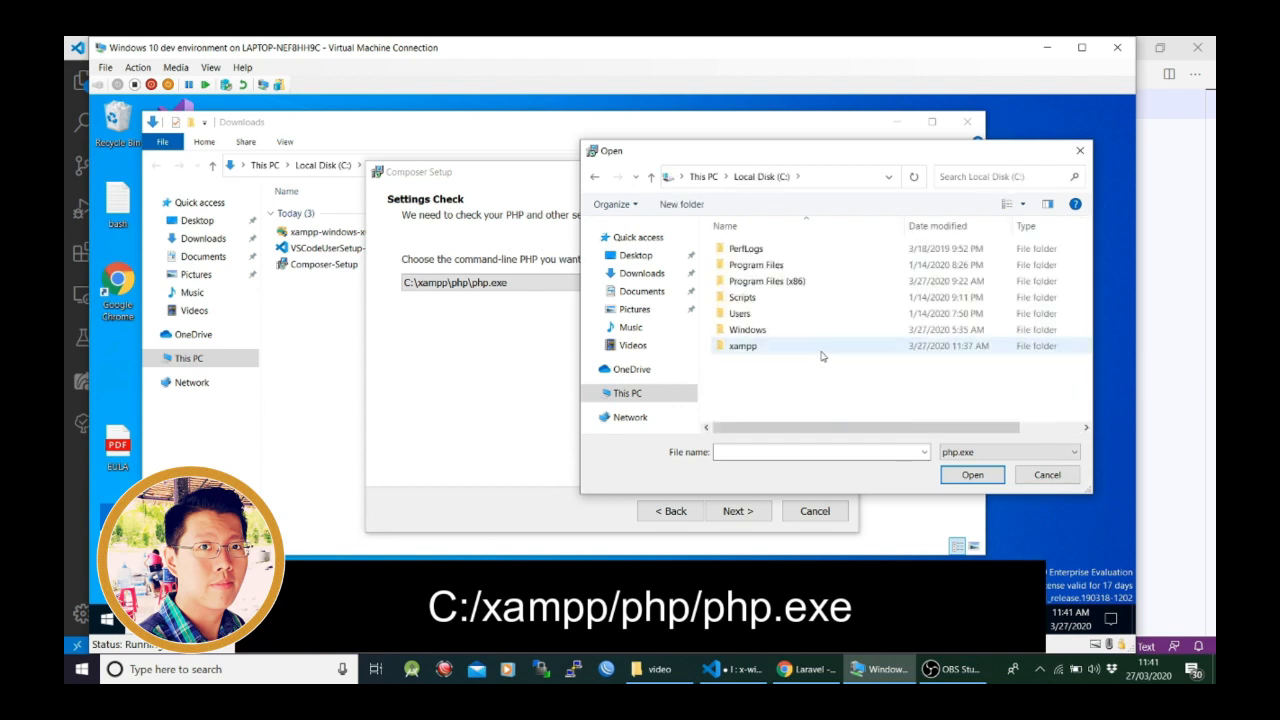
double_click(819, 355)
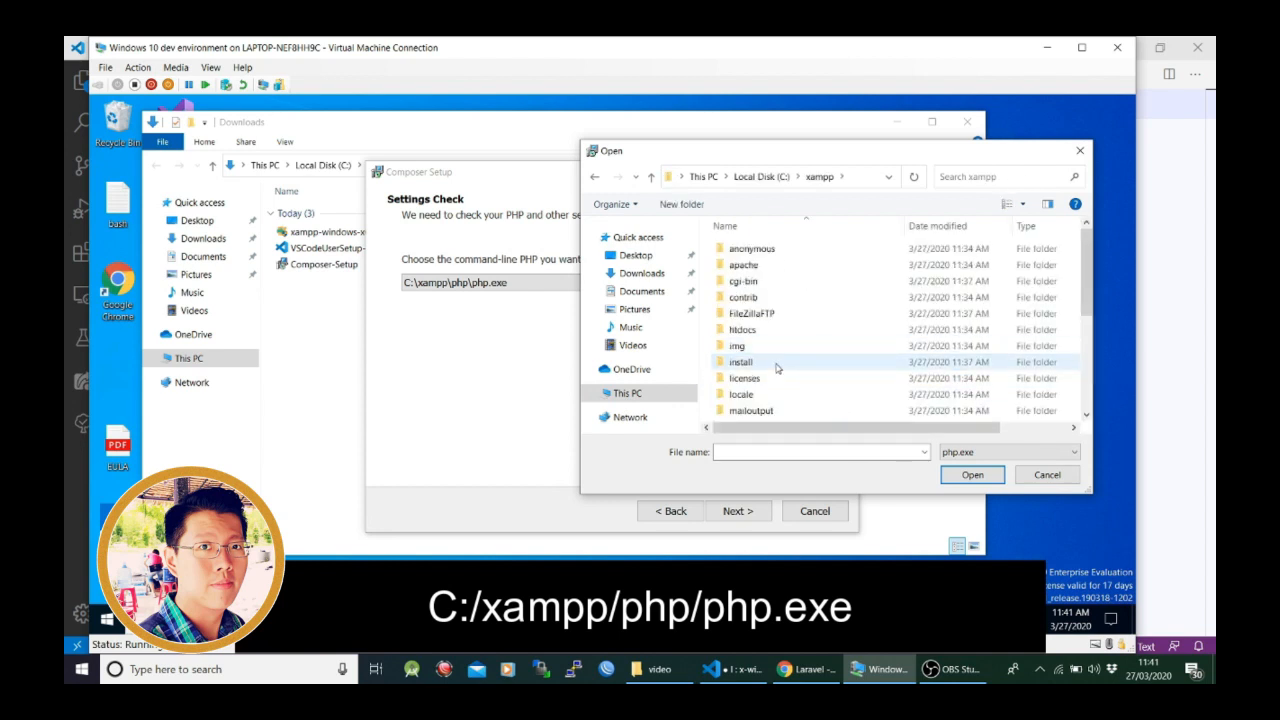
scroll(826, 314, "down", 1)
scroll(826, 314, "down", 2)
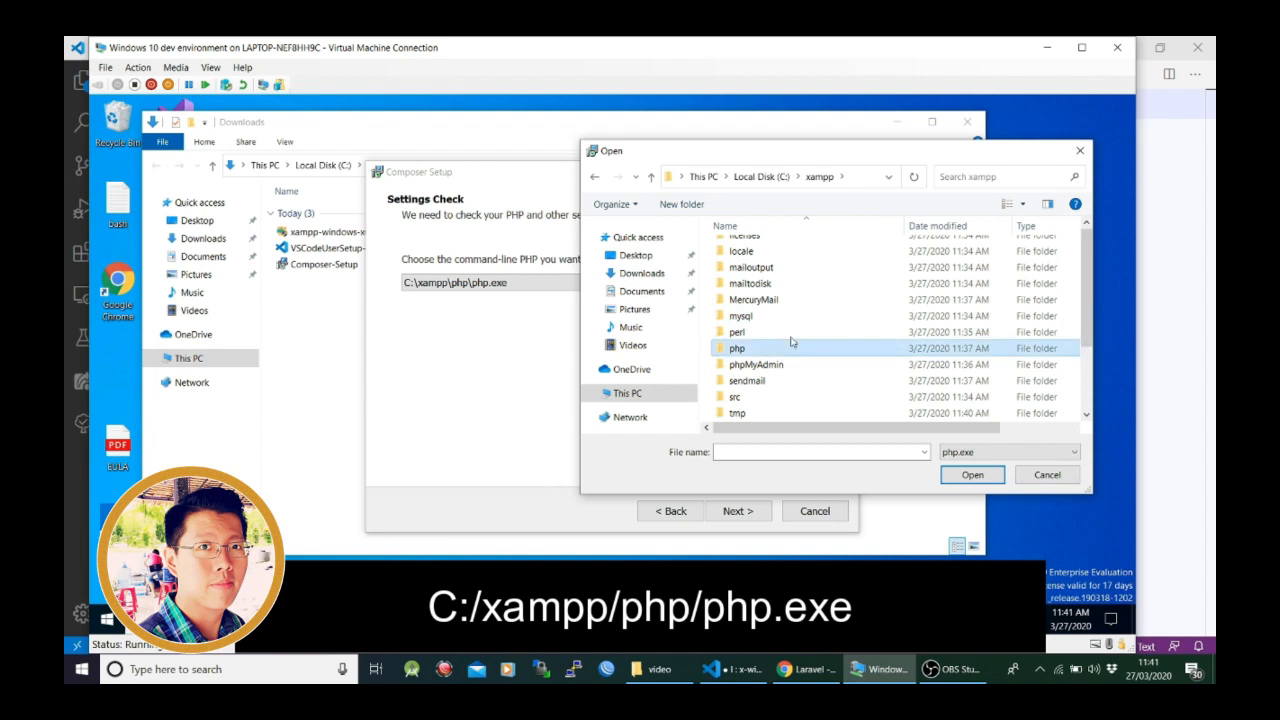
double_click(793, 344)
scroll(793, 340, "down", 2)
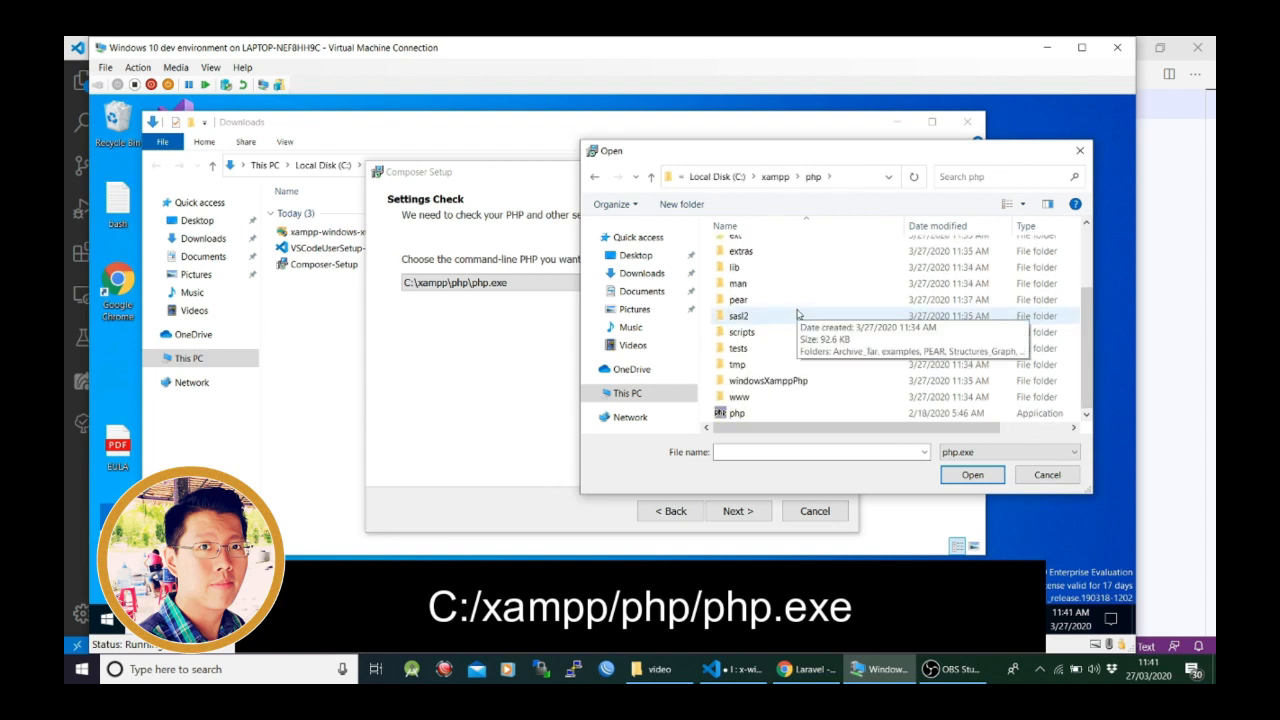
left_click(730, 414)
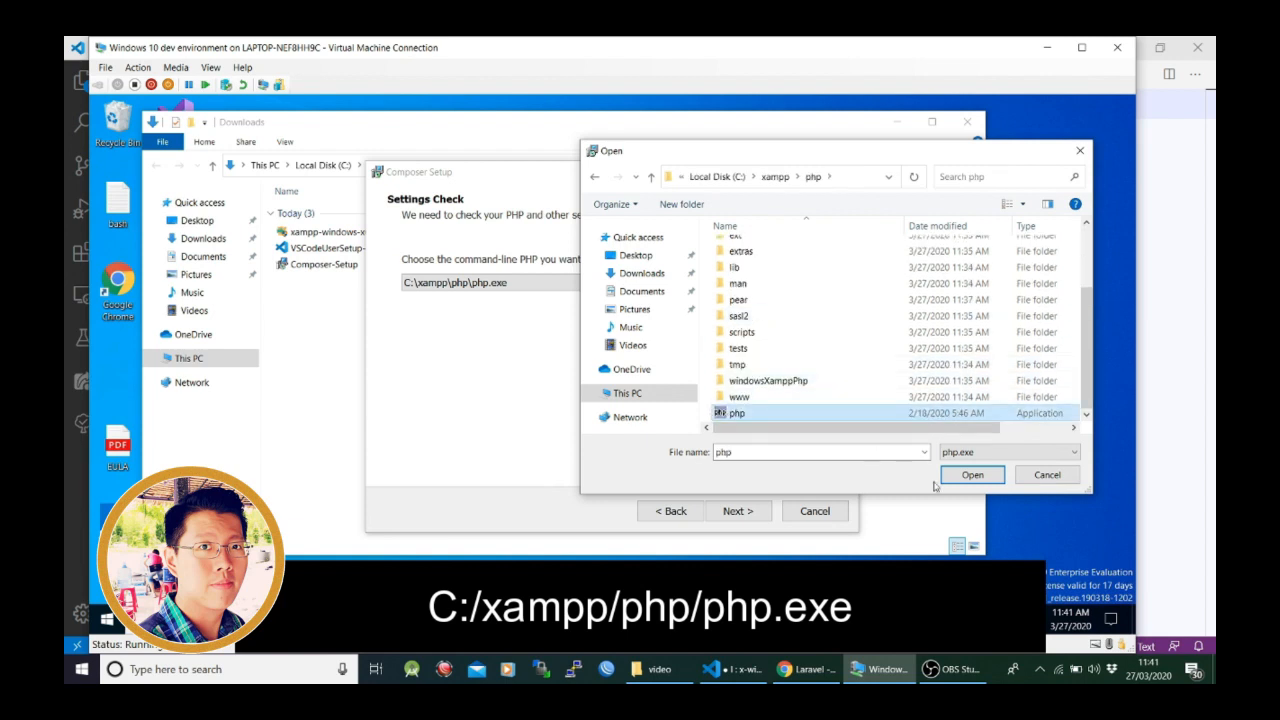
left_click(975, 474)
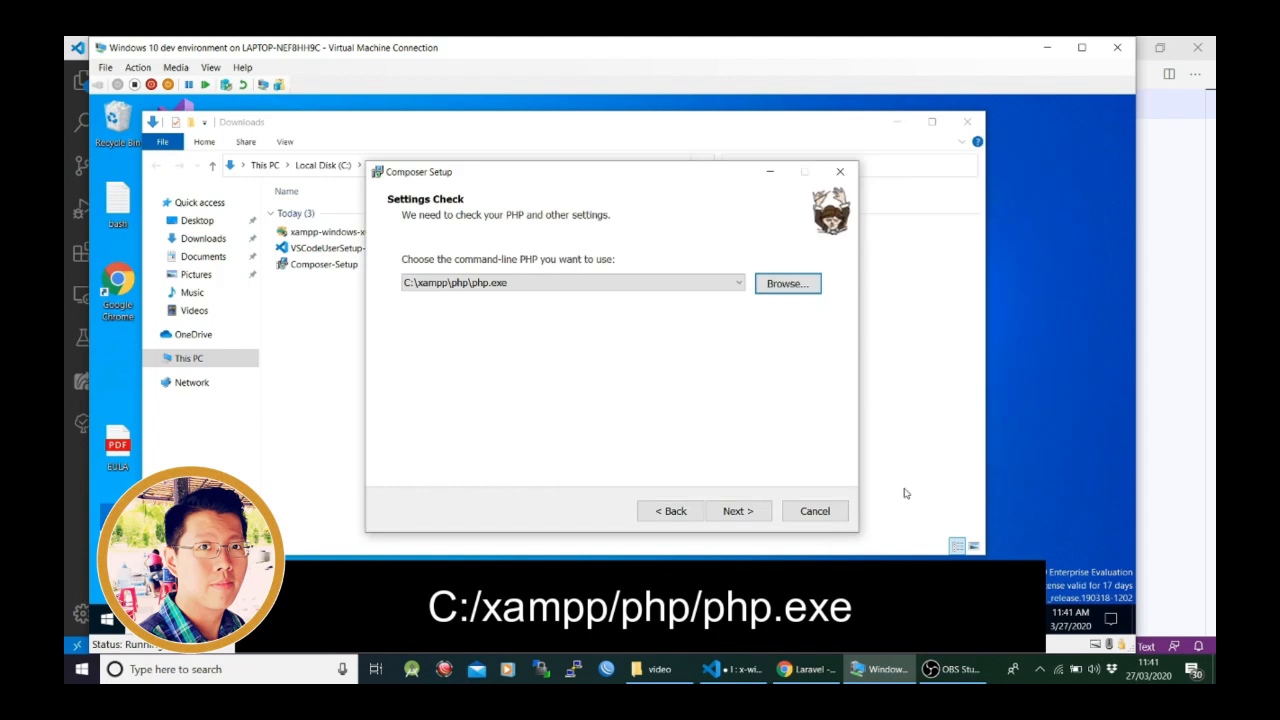
left_click(749, 518)
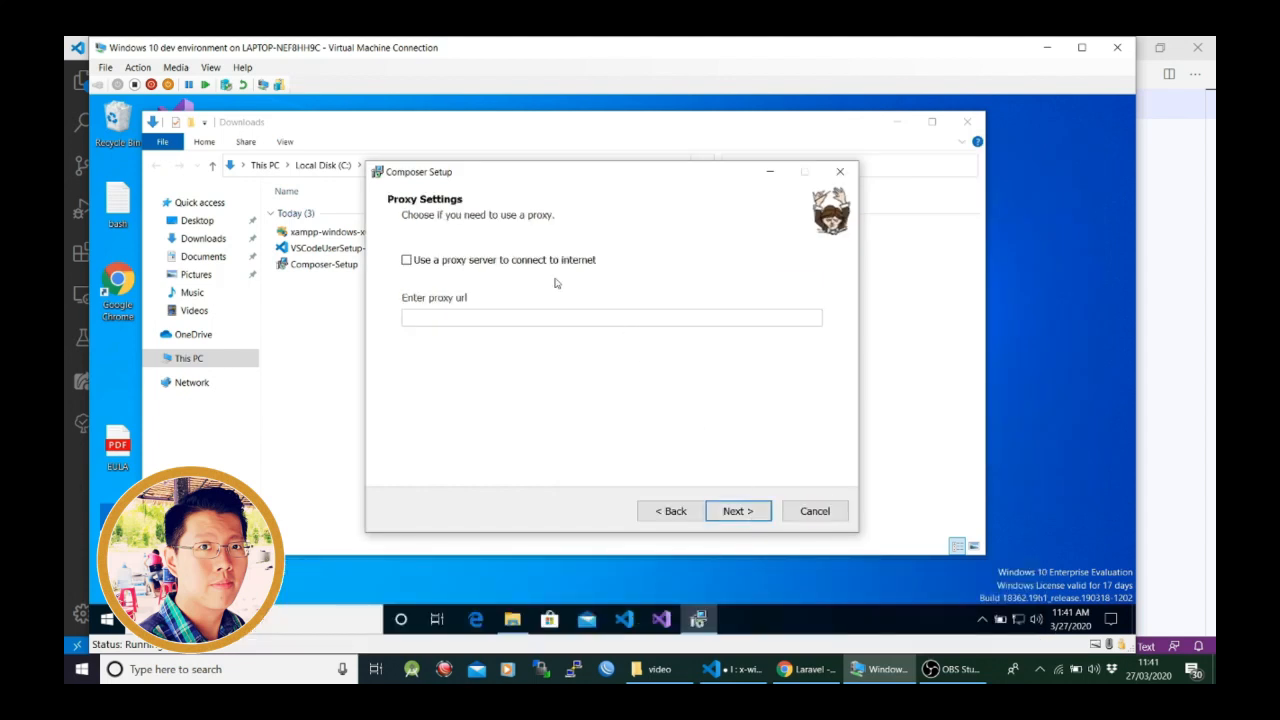
- Install Composer without a proxy server and finish the setup without viewing the online documentation
left_click(738, 512)
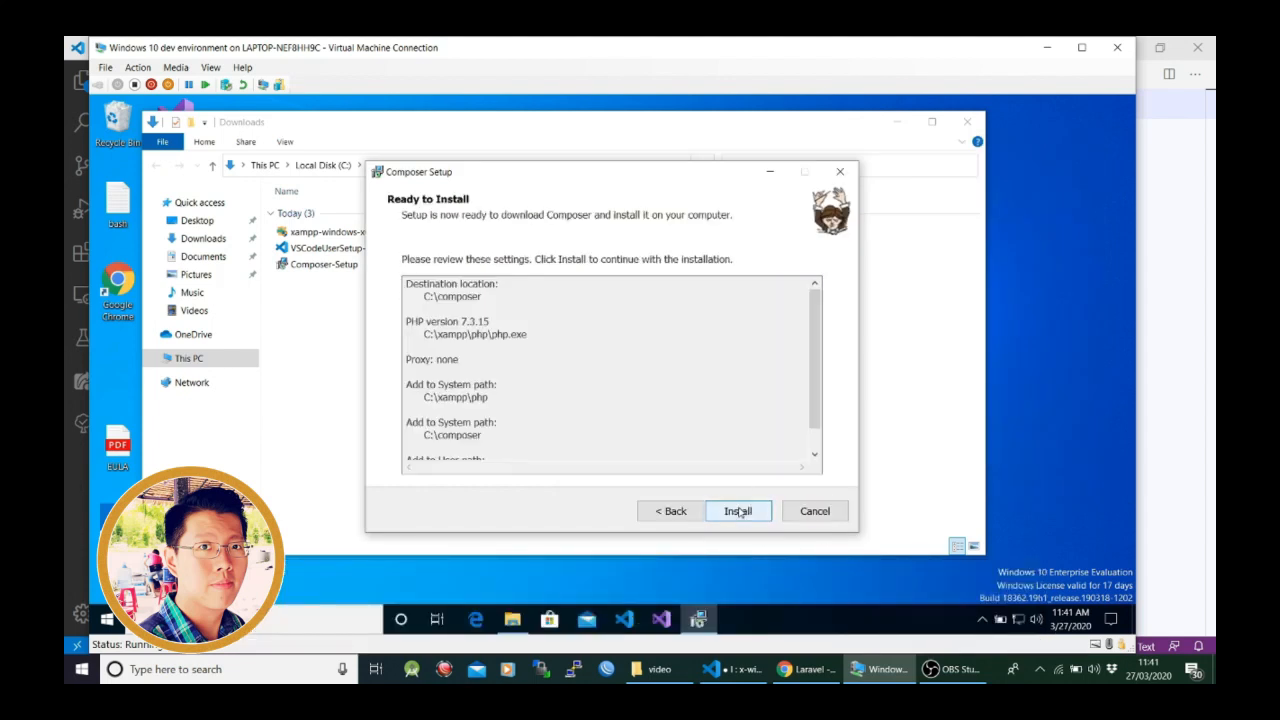
left_click(738, 511)
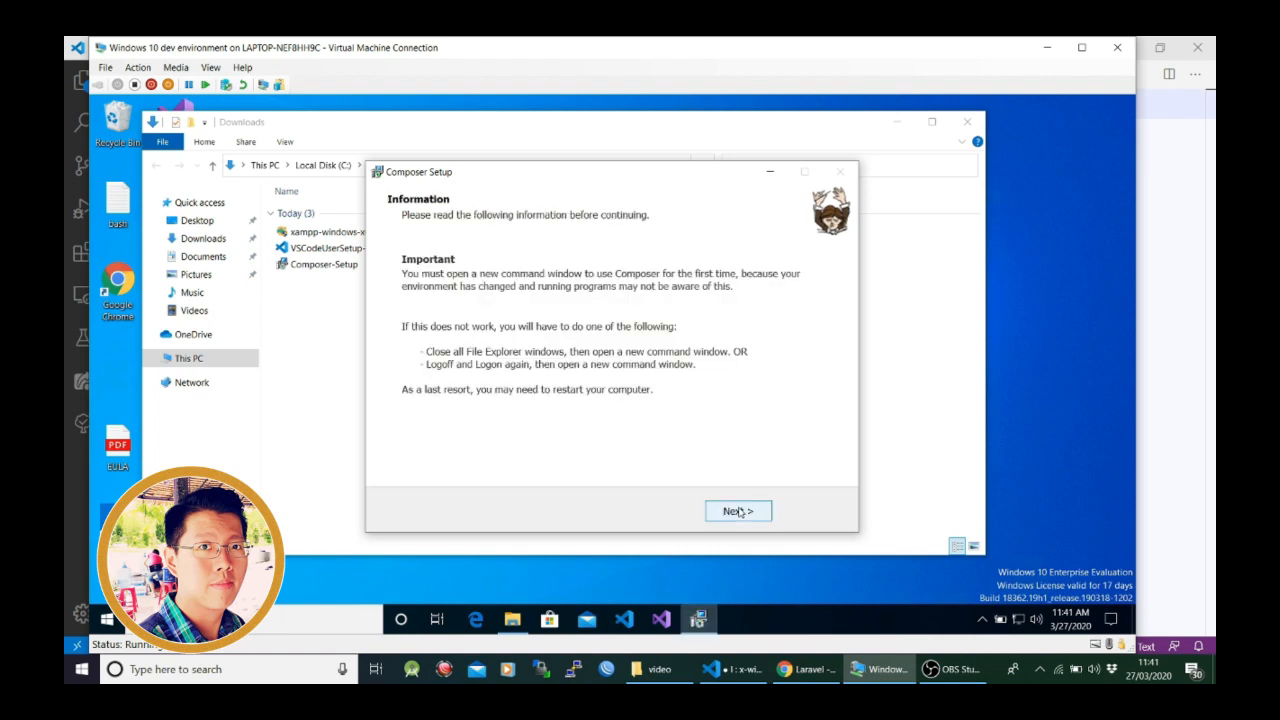
left_click(739, 511)
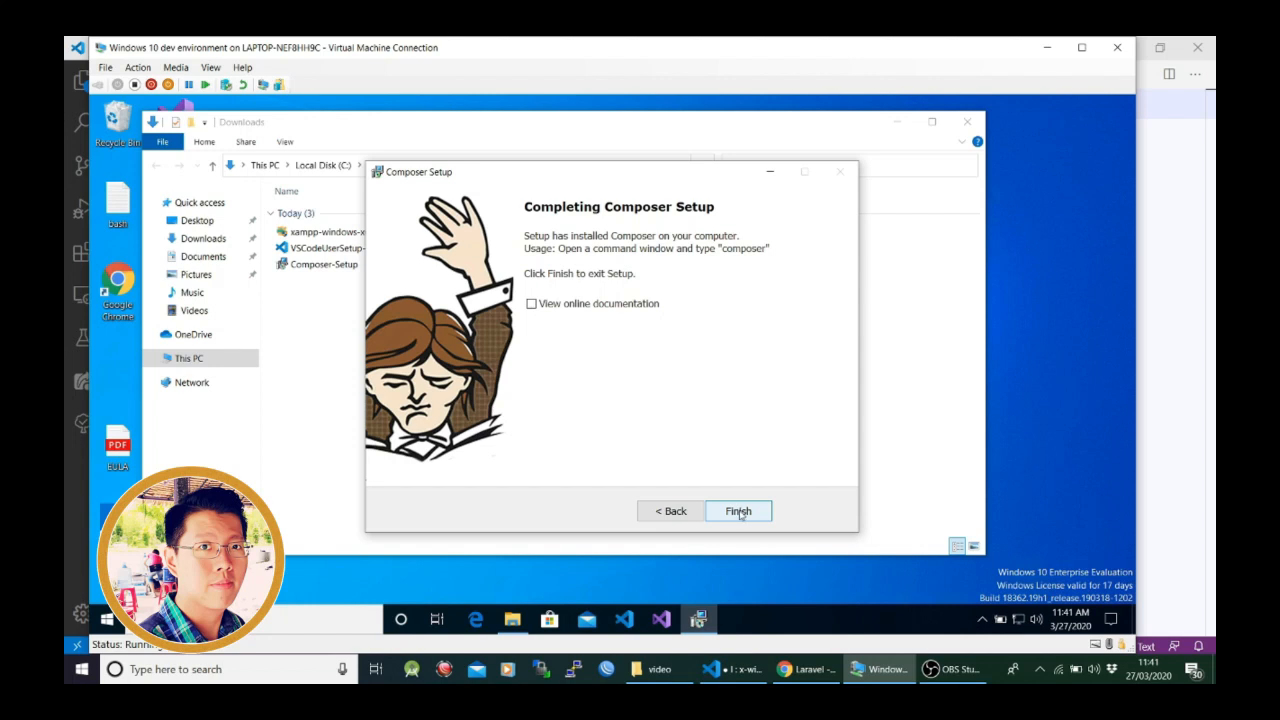
left_click(739, 511)
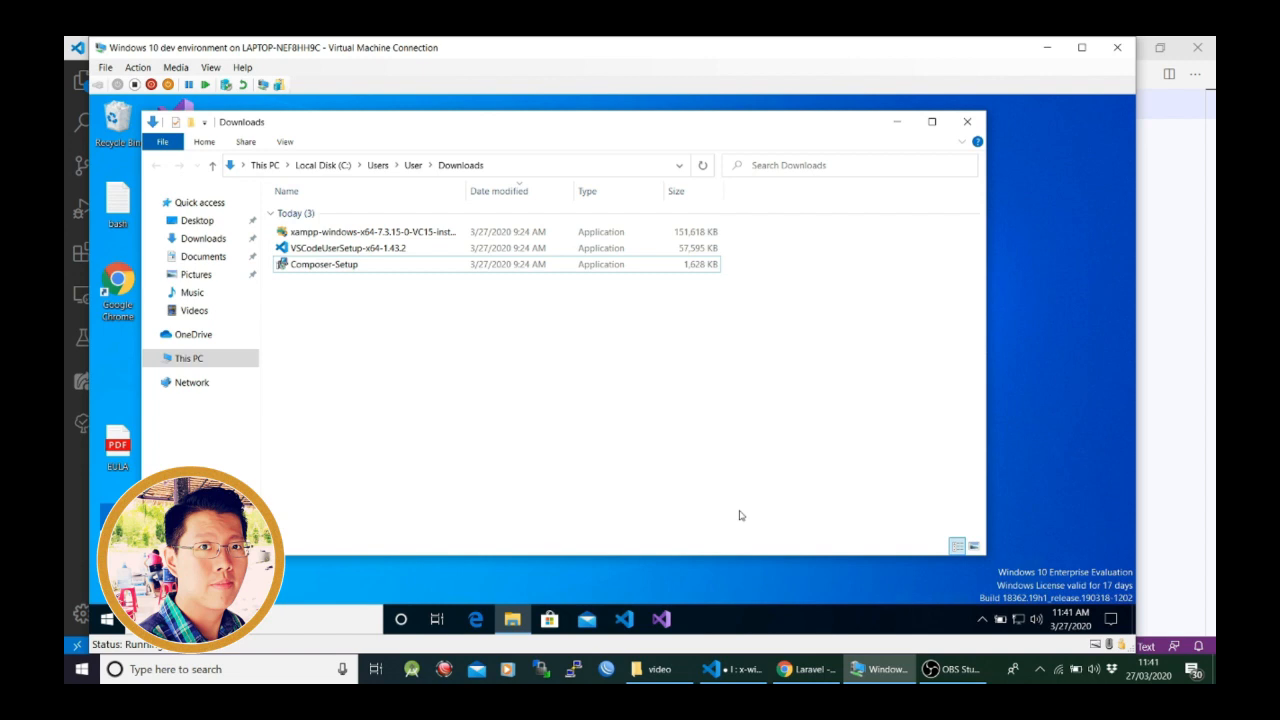
- Search for cmd in the virtual machine and open Command Prompt
left_click(108, 619)
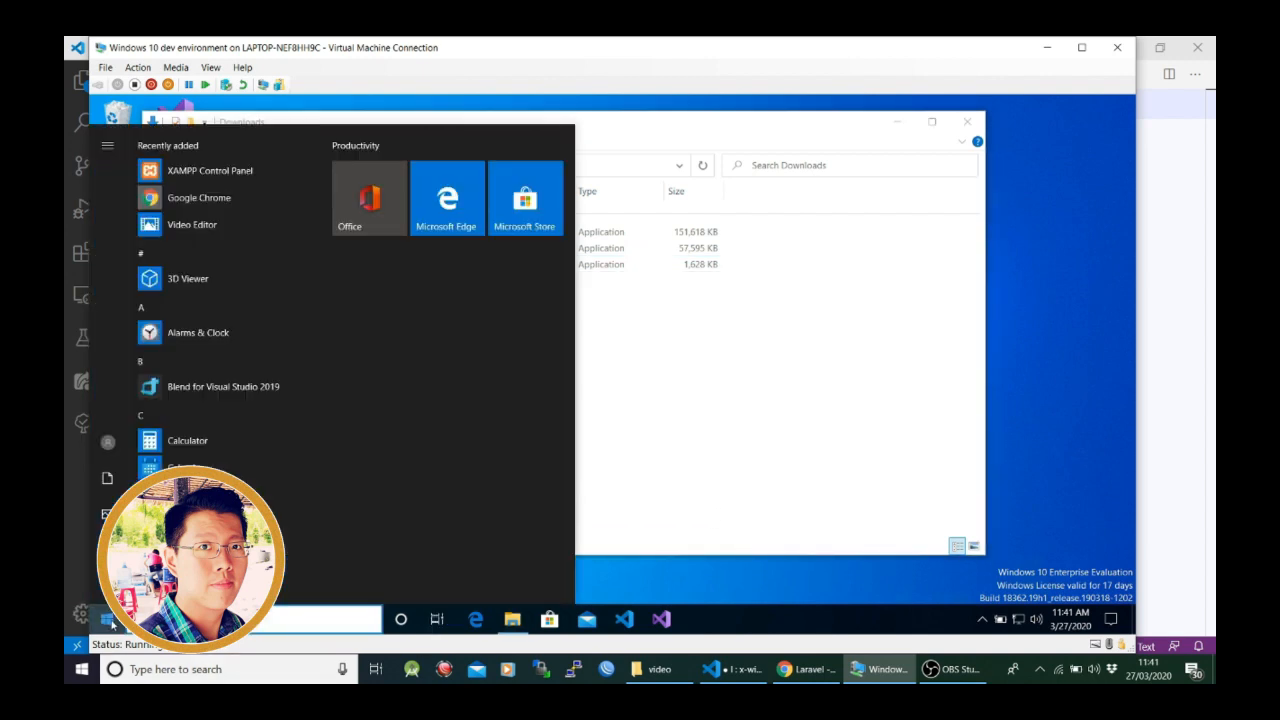
type("comman")
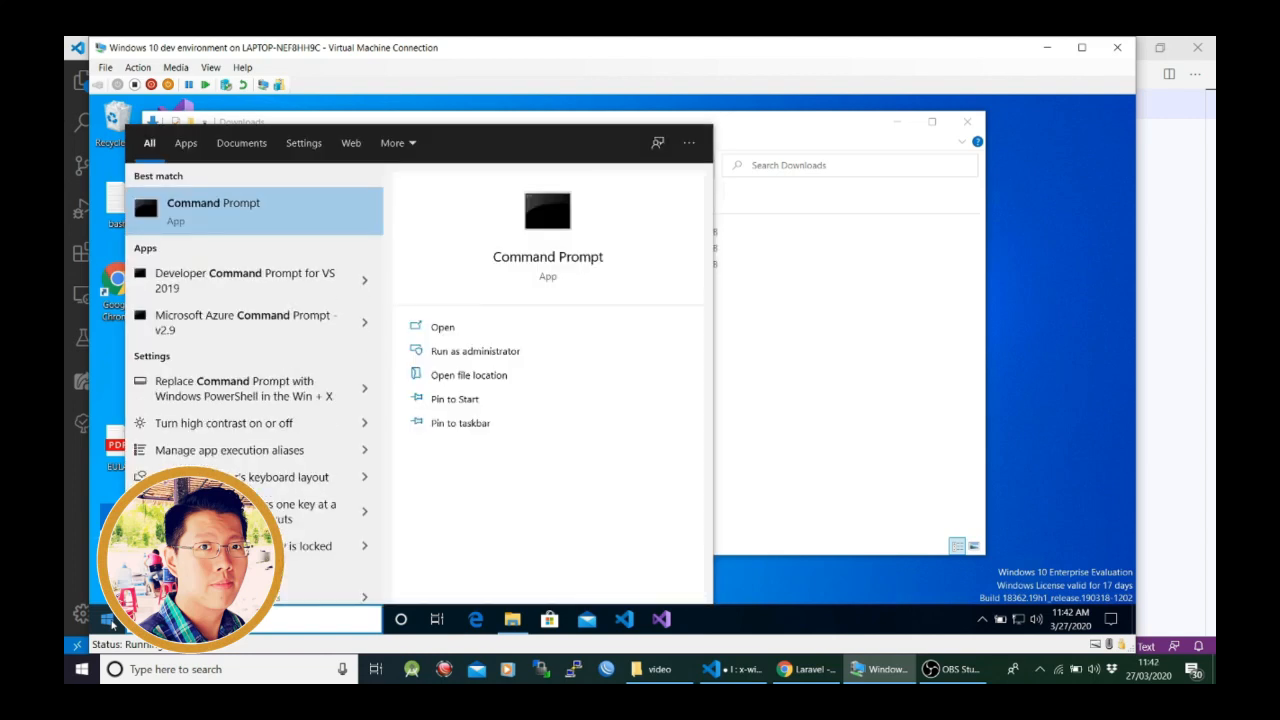
key("BackSpace")
key("BackSpace")
key("BackSpace")
key("BackSpace")
key("BackSpace")
key("BackSpace")
type("cmd")
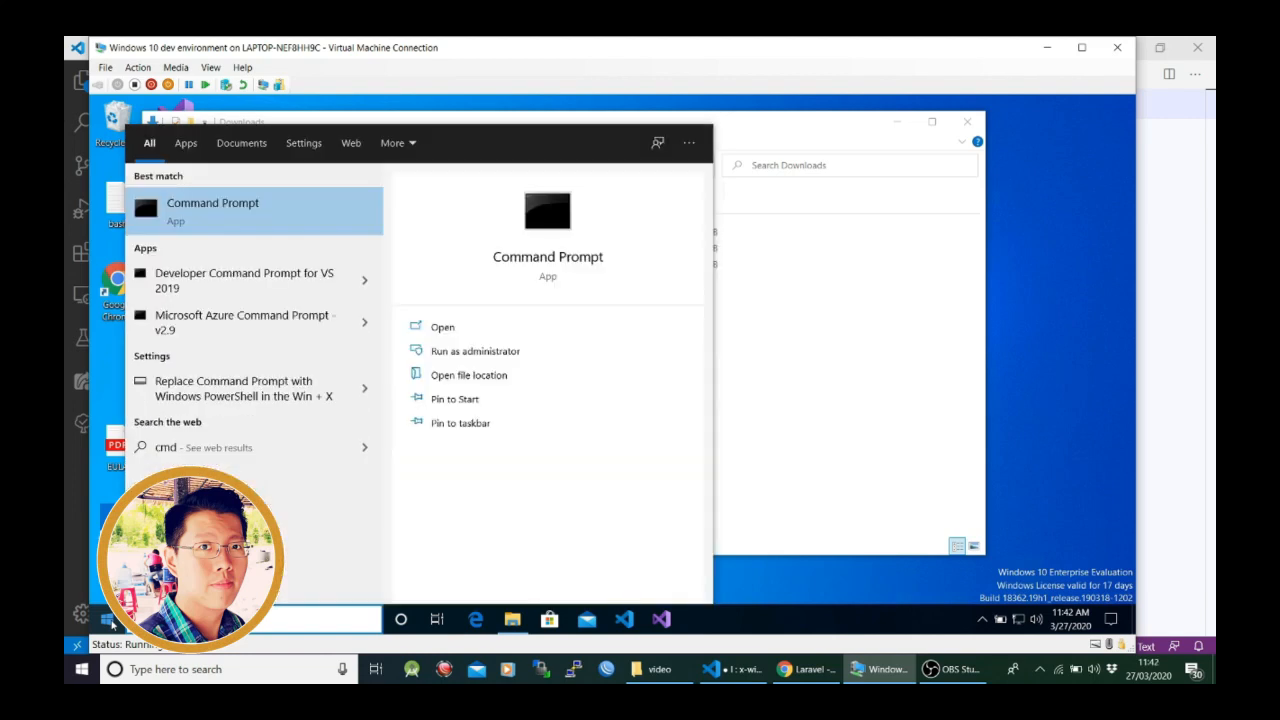
key("Return")
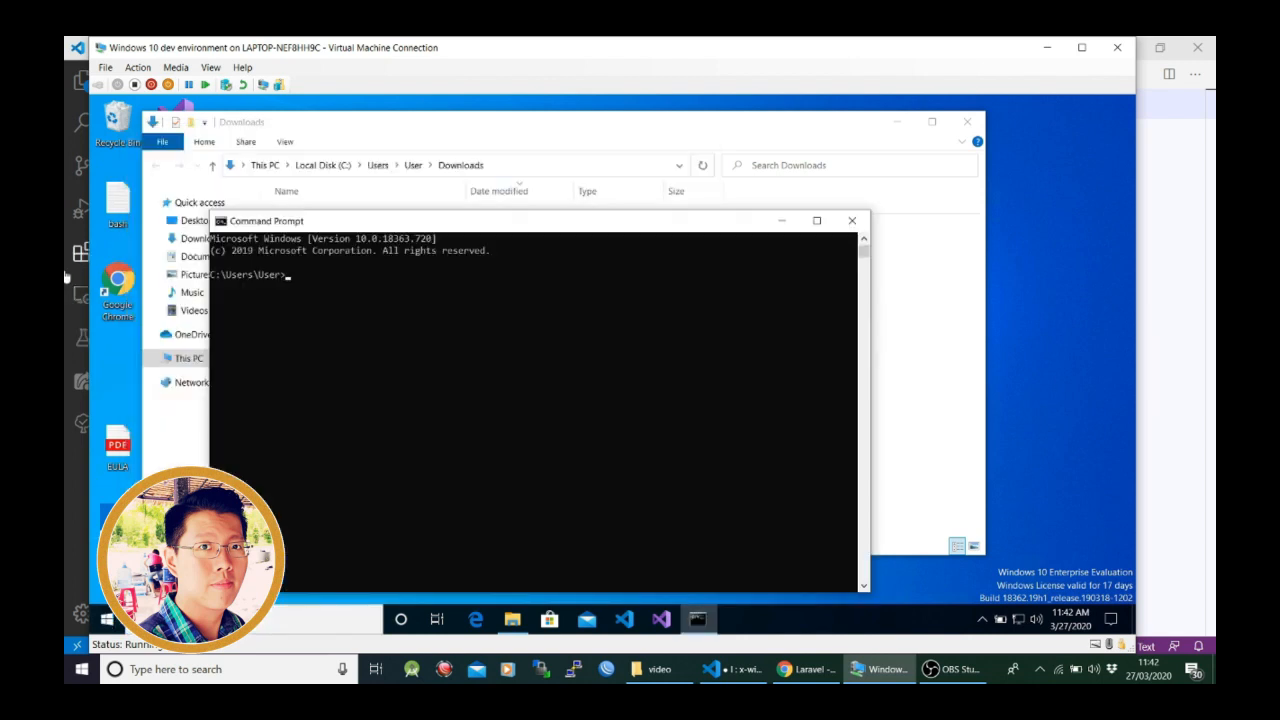
- Run the composer command in Command Prompt and review its output back to the version line
left_click_drag(560, 221, 654, 136)
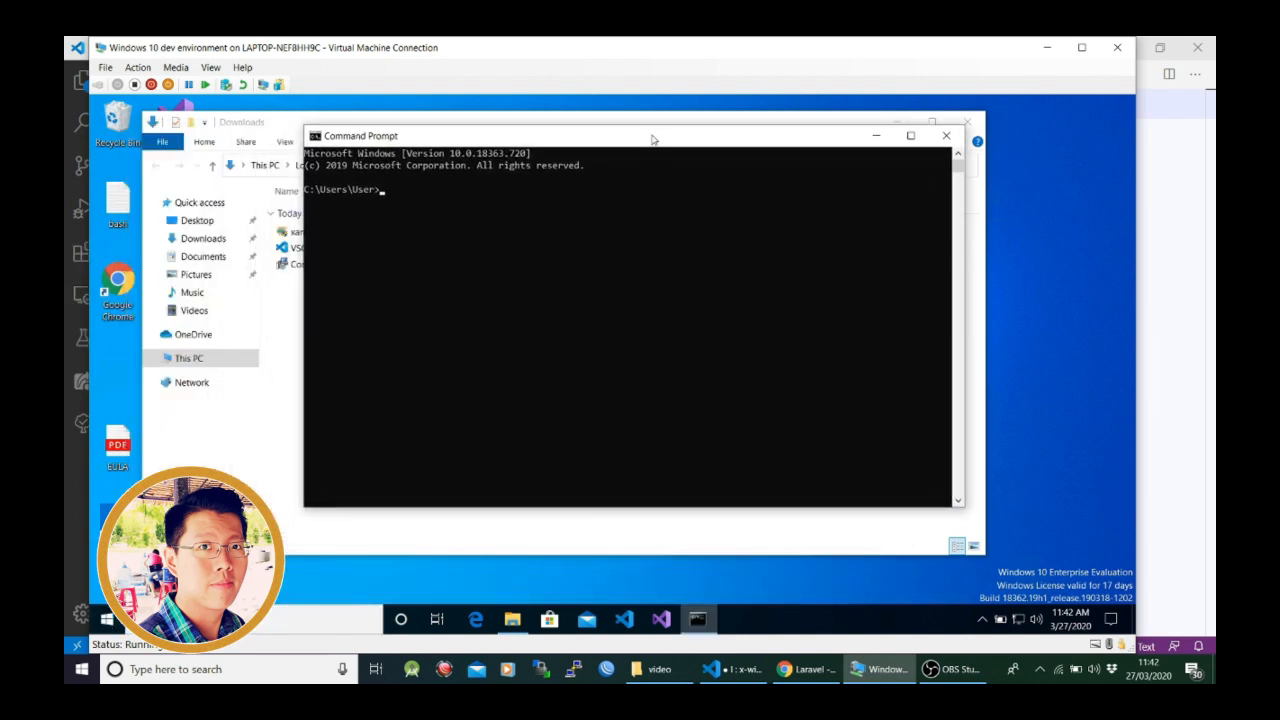
type("composer")
key("Return")
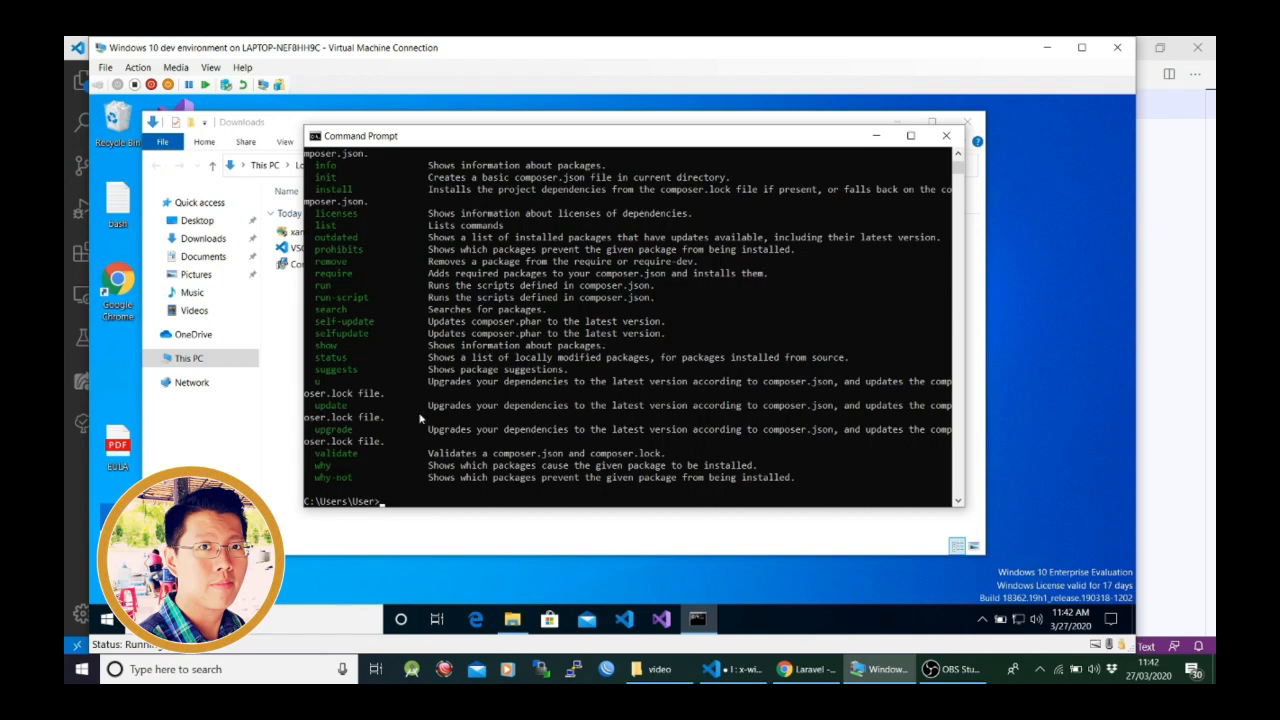
scroll(466, 342, "up", 4)
scroll(466, 337, "up", 5)
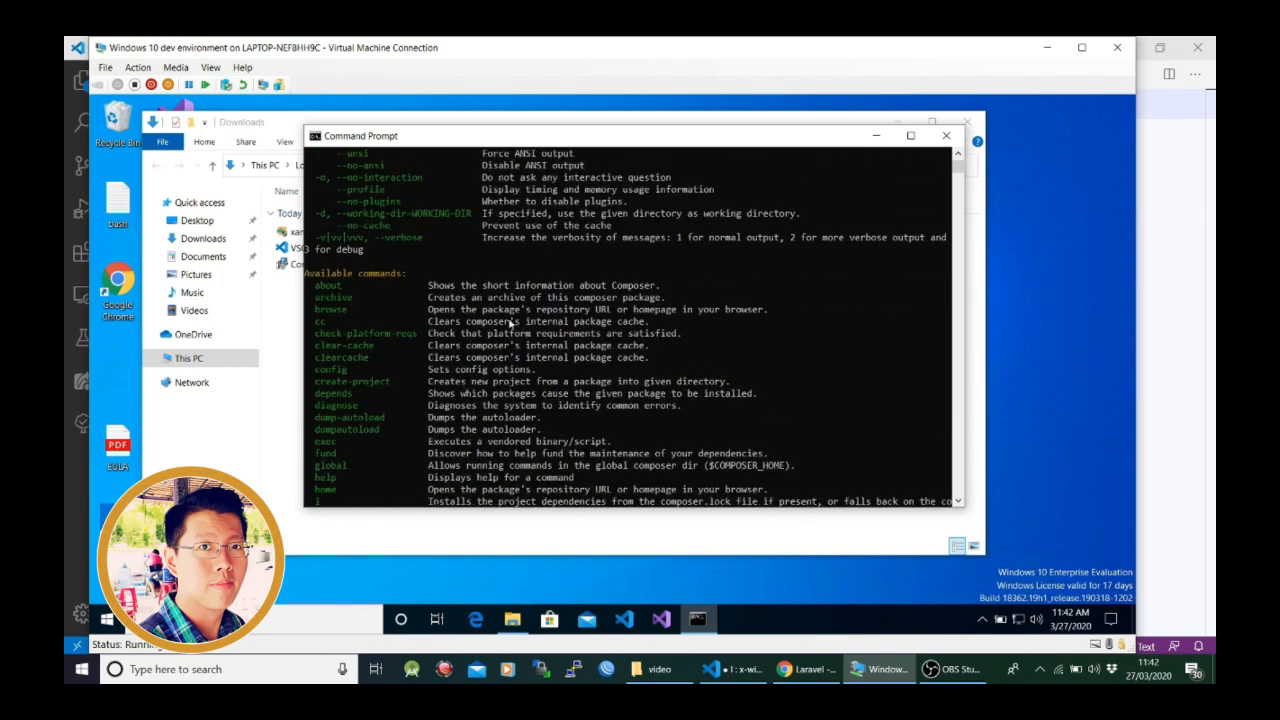
scroll(617, 288, "up", 2)
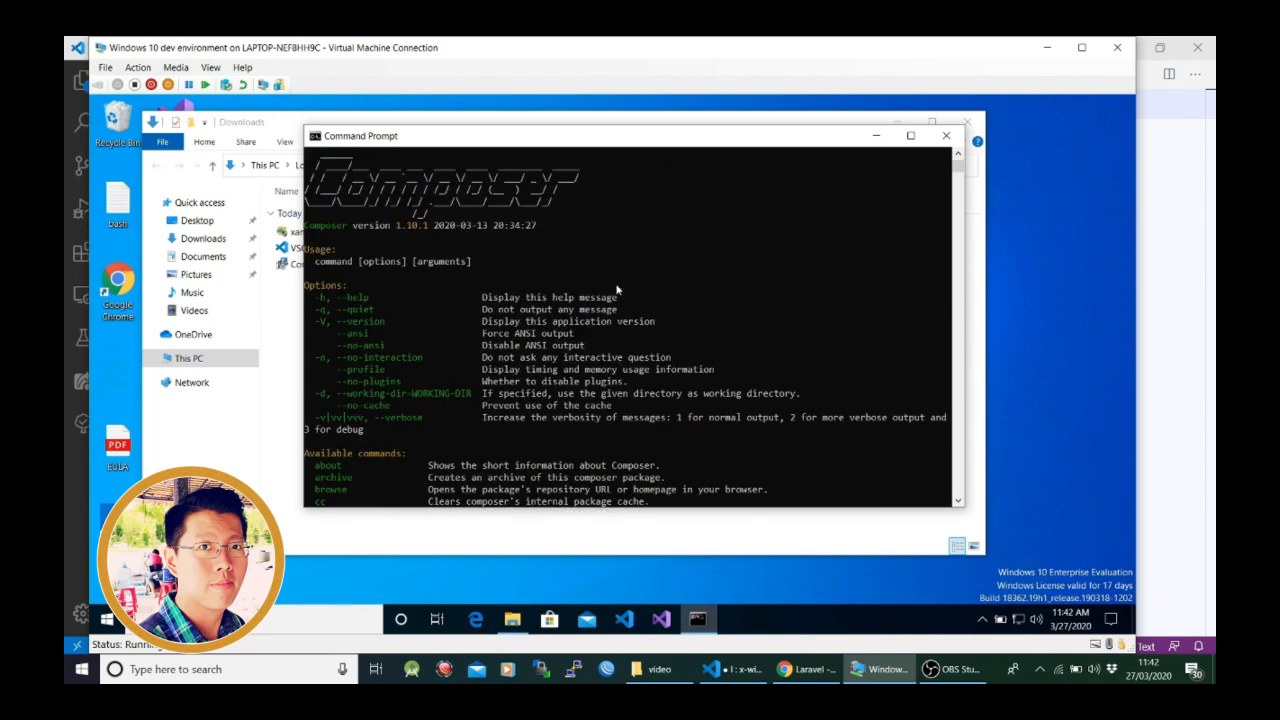
scroll(617, 288, "up", 2)
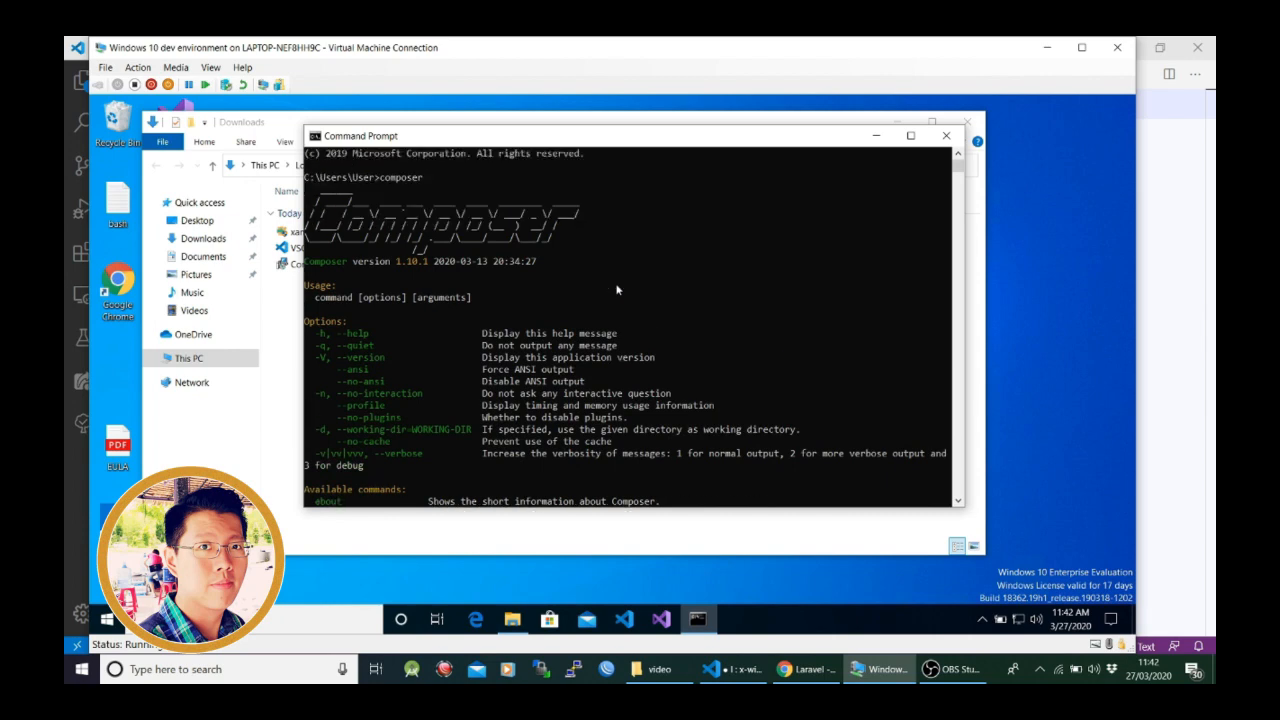
- Review the end of the composer output and recall the composer command at the prompt
scroll(617, 289, "down", 20)
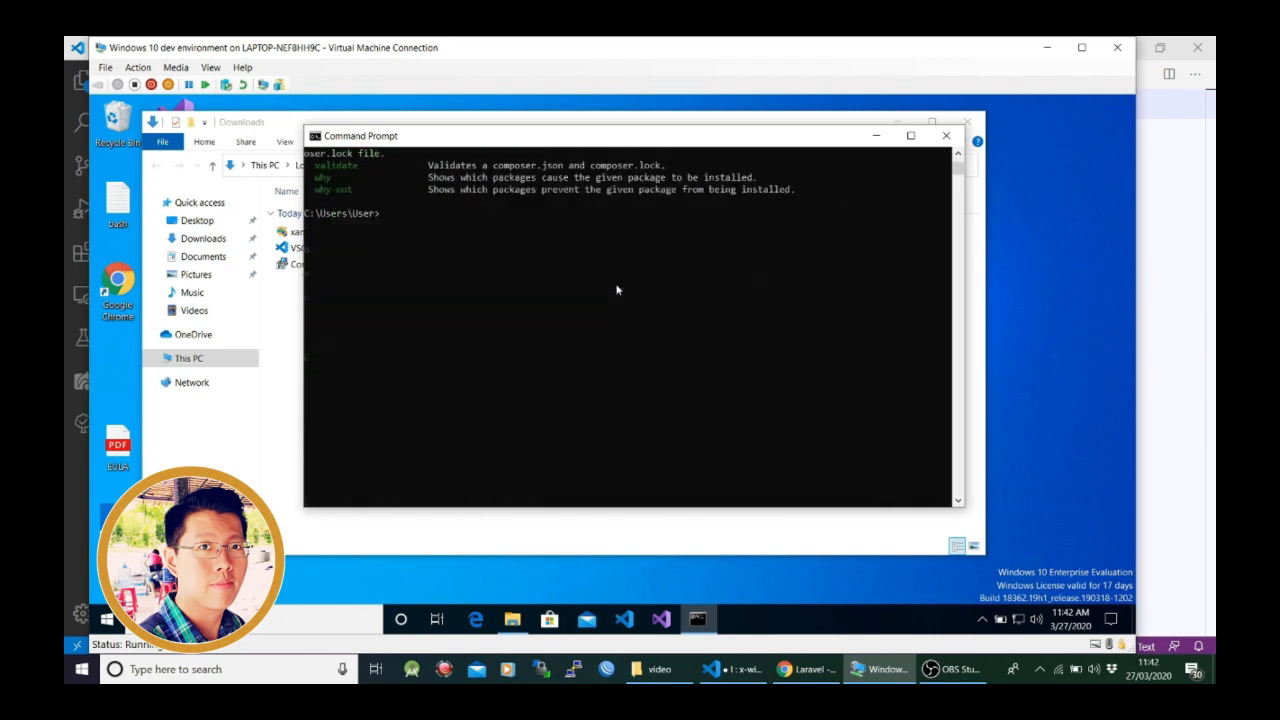
key("Up")
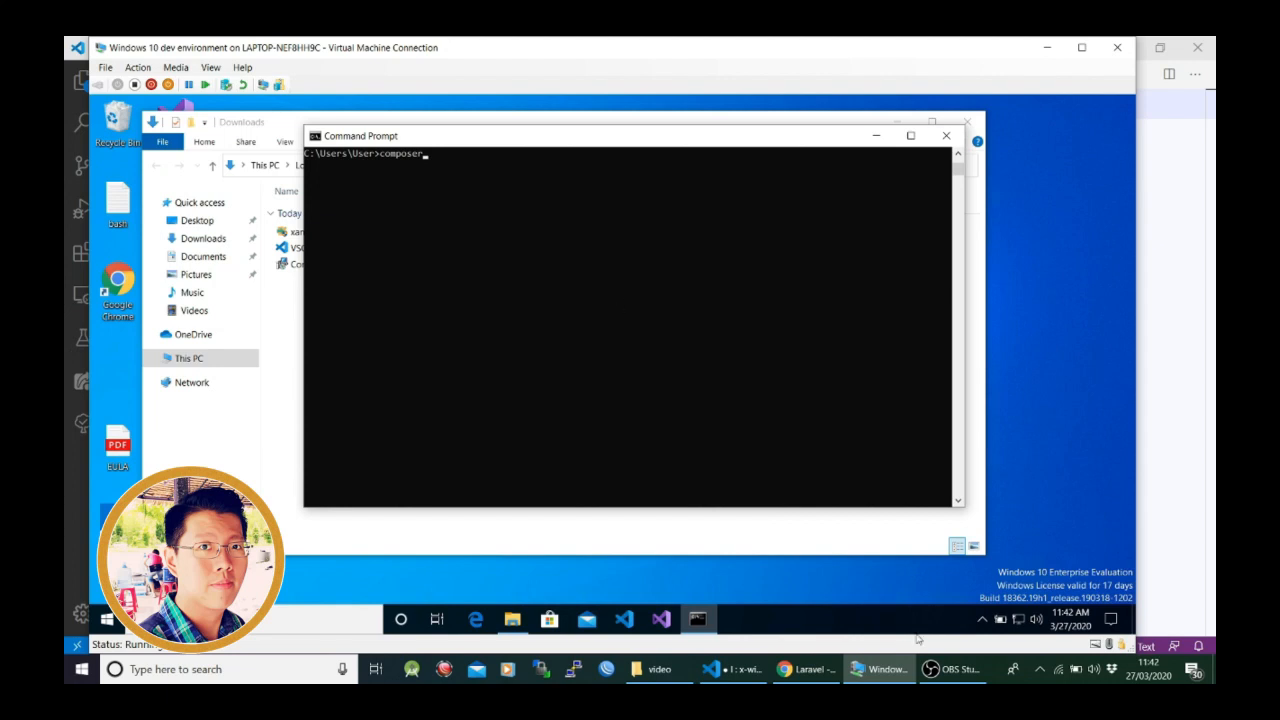
mouse_move(905, 673)
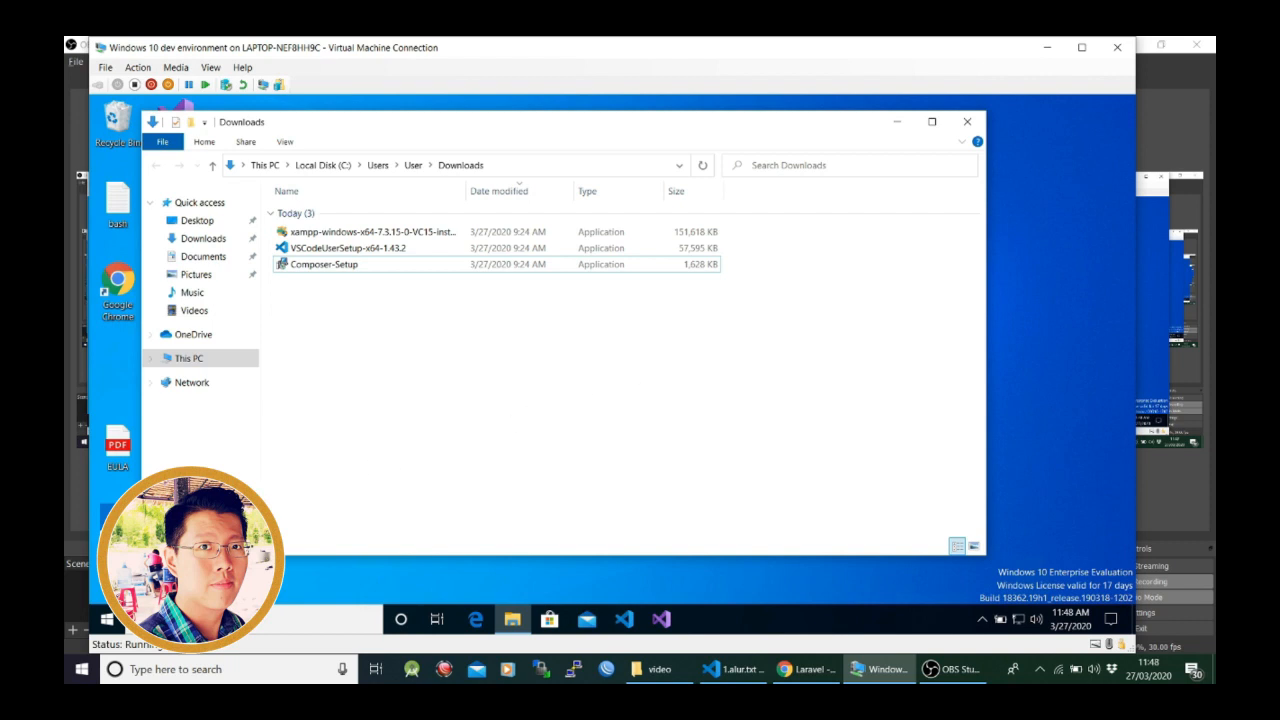
- Search for cmd in the virtual machine, open Command Prompt and check the PHP version with php -v
left_click(108, 620)
type("cm")
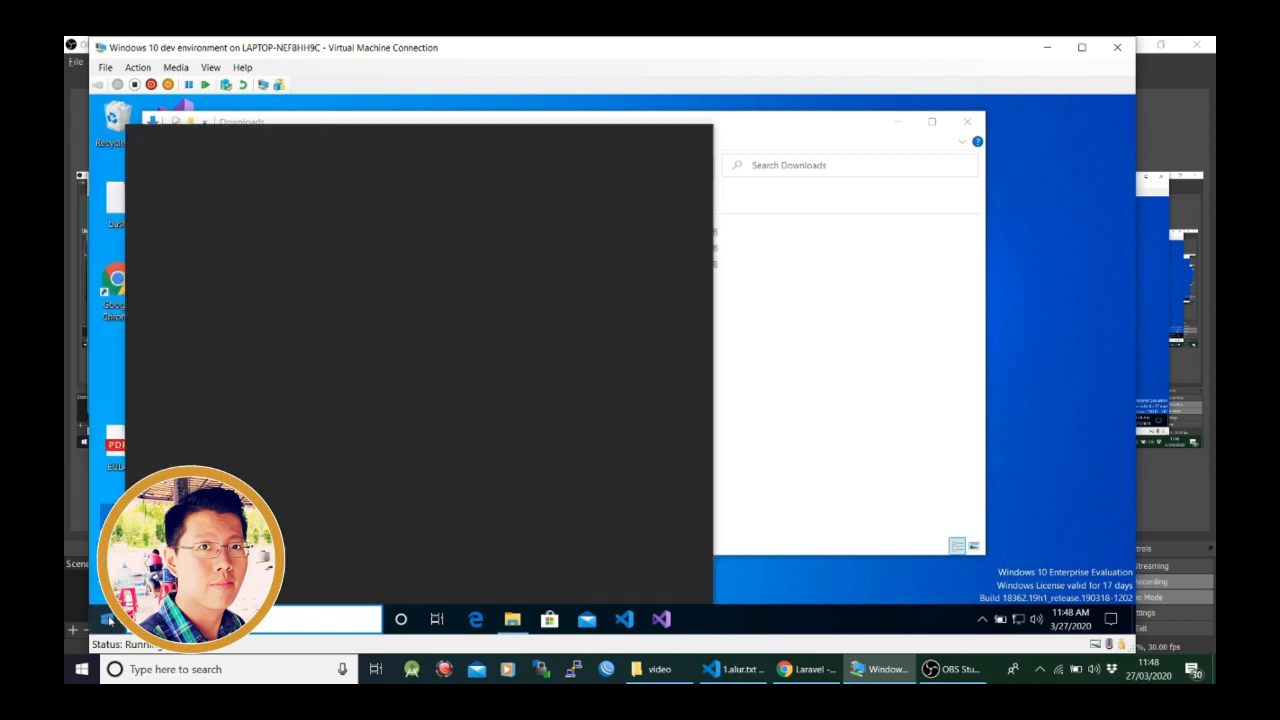
type("d")
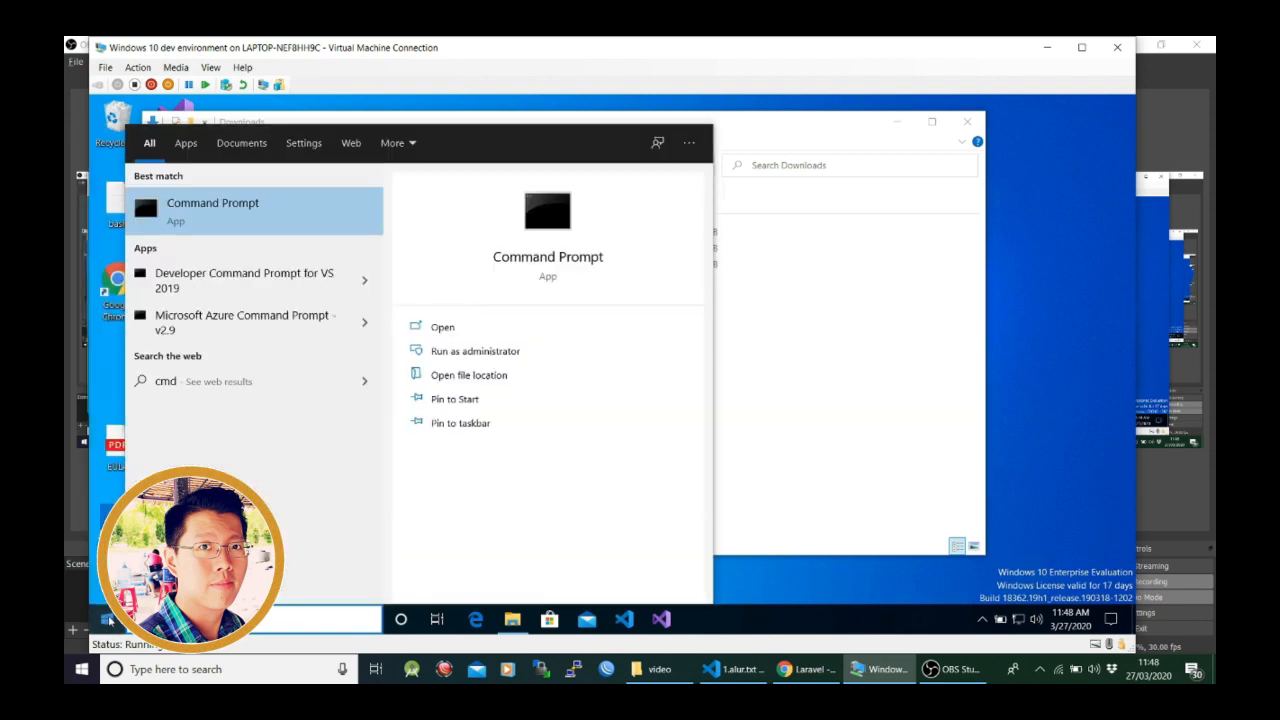
key("Return")
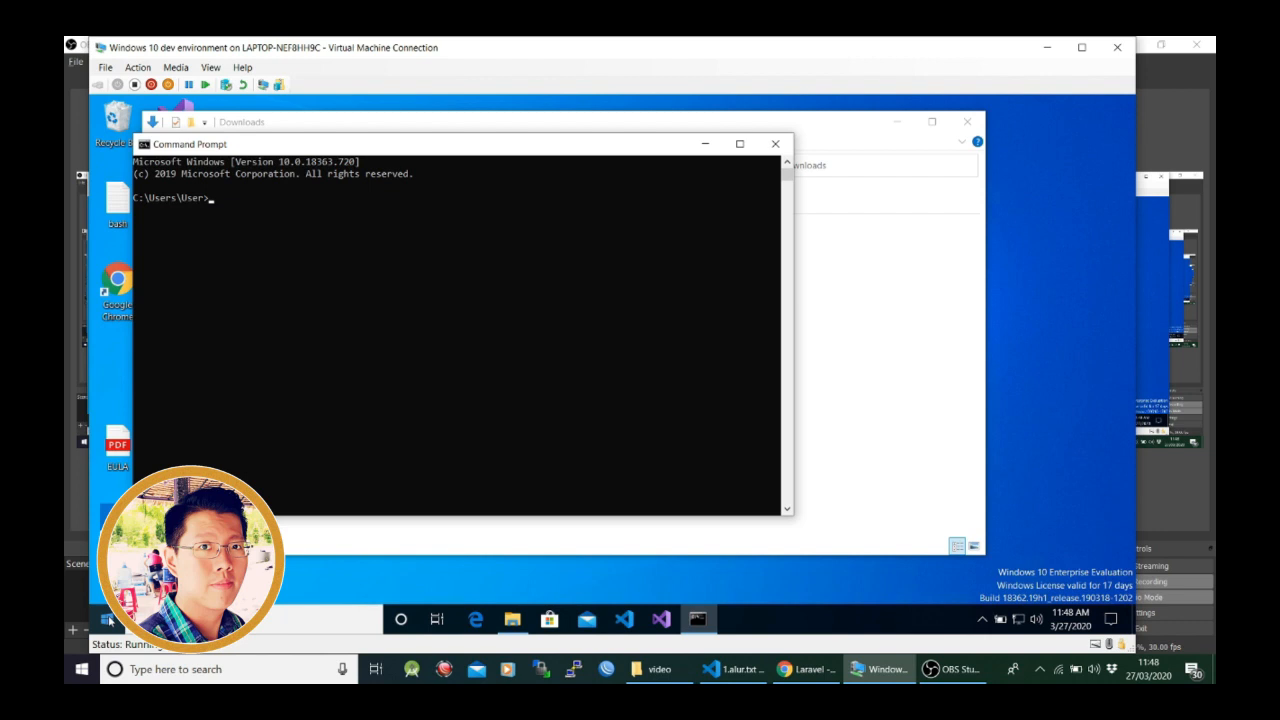
type("php -v")
key("Return")
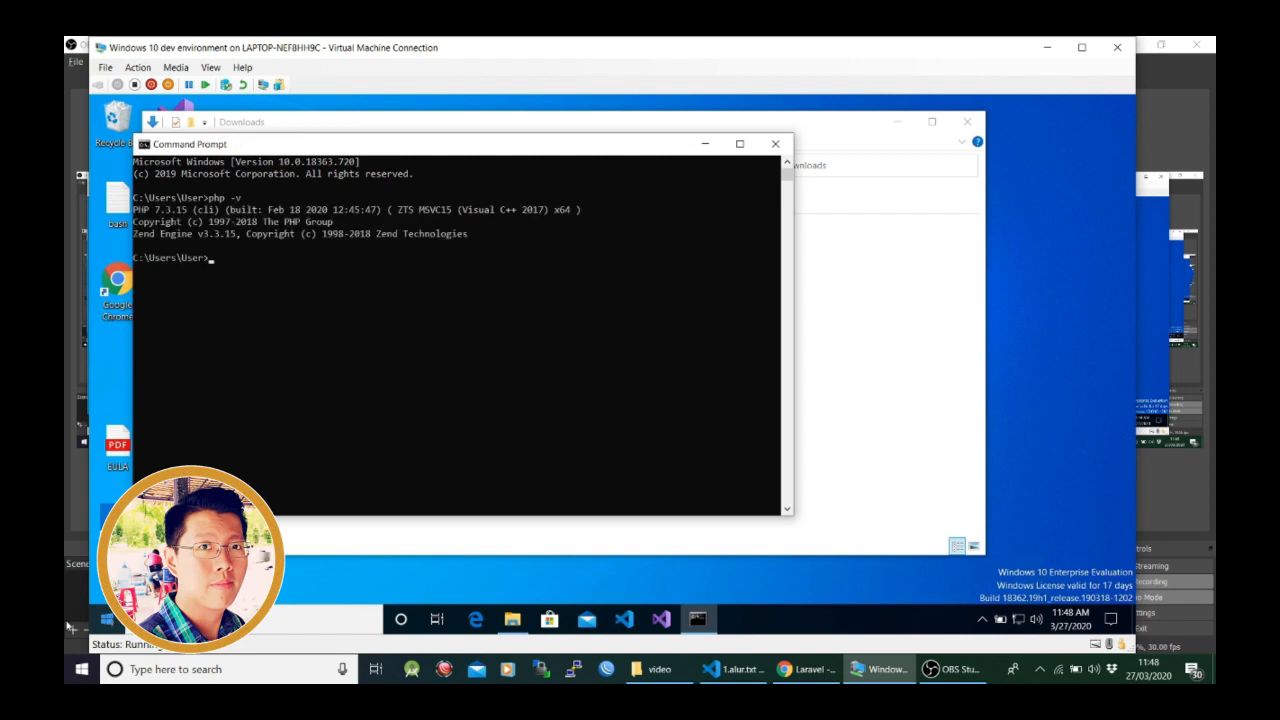
- Set the Command Prompt window's font size to 24 in its properties
right_click(633, 149)
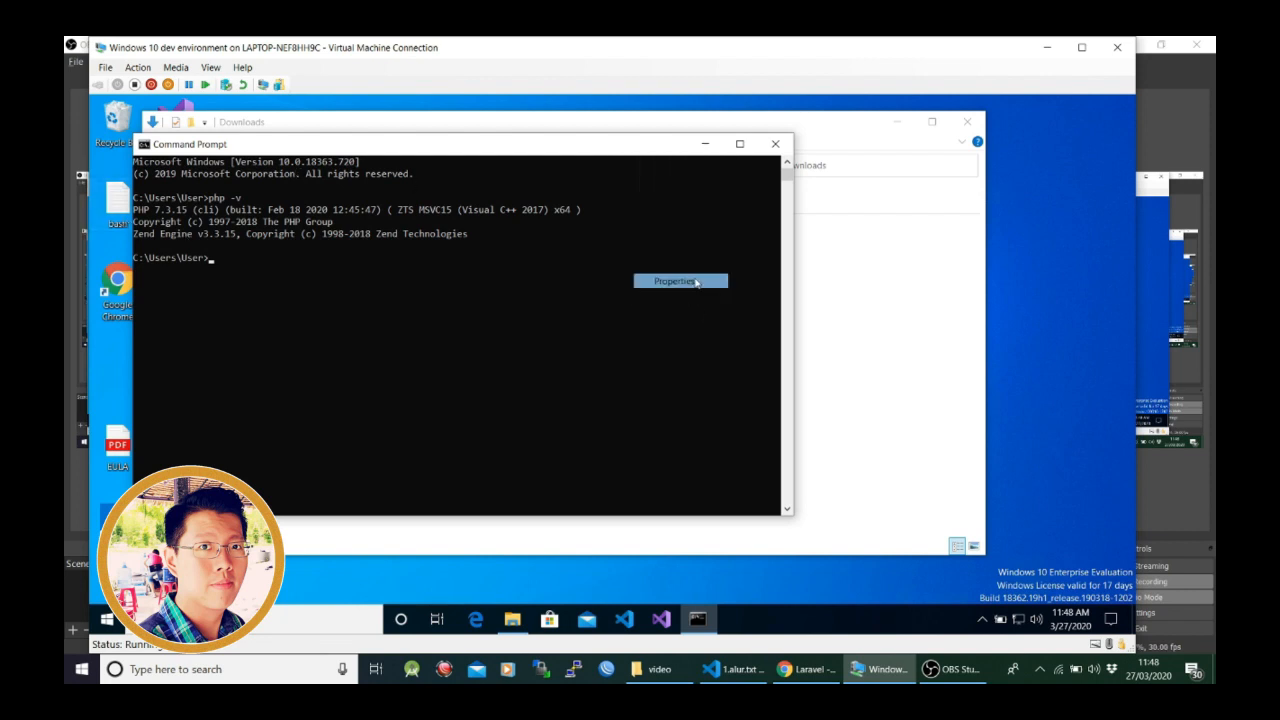
left_click(676, 281)
left_click(201, 182)
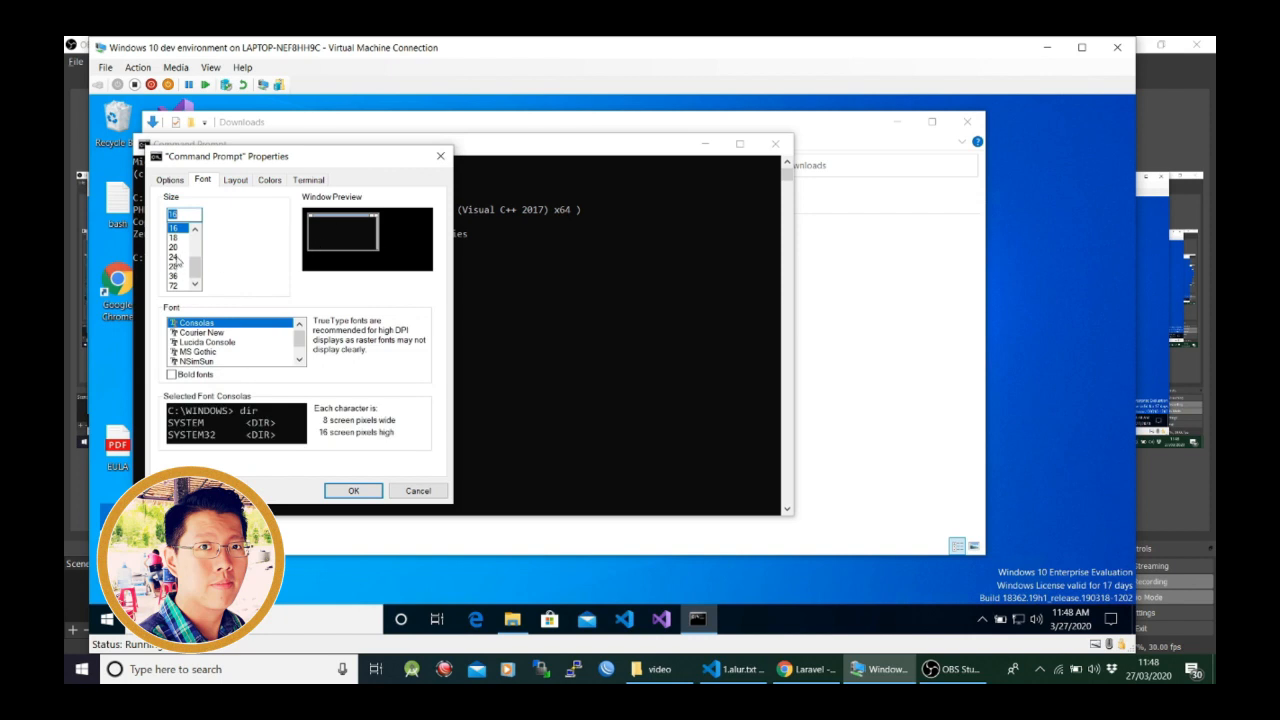
left_click(175, 257)
left_click(355, 491)
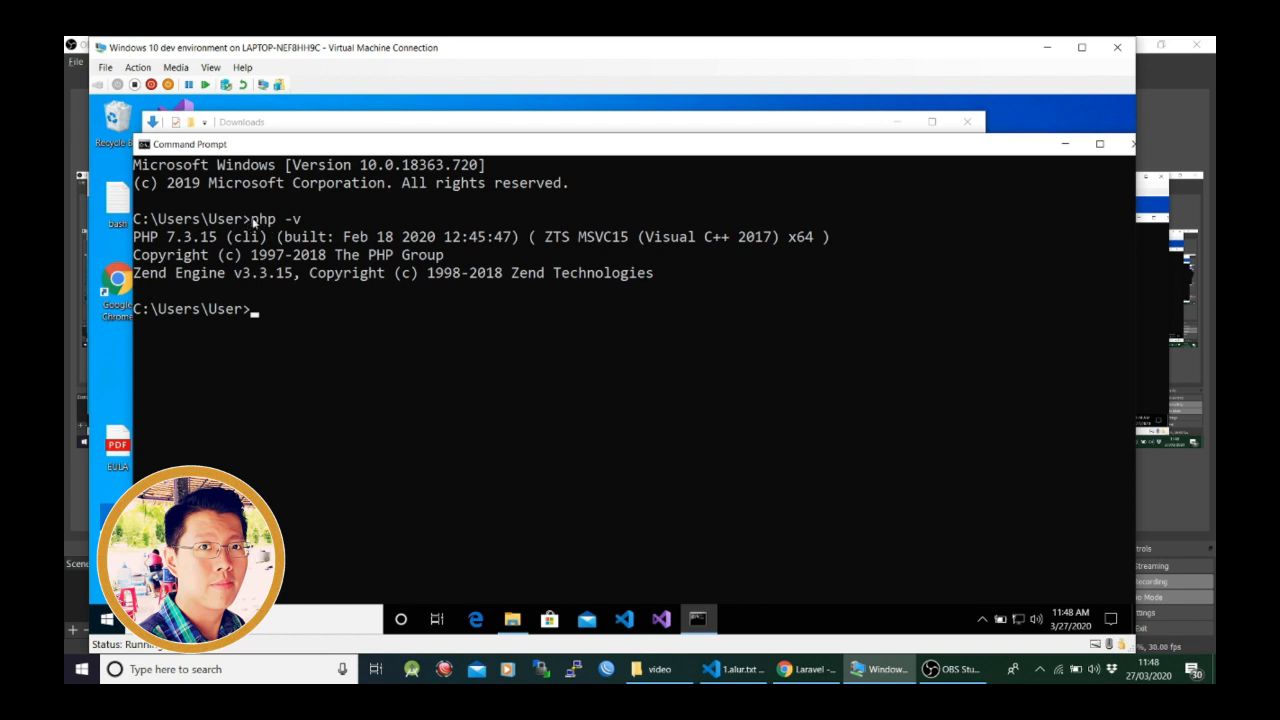
- Highlight the php -v command for reference, clear the selection, and run composer to review its list of available commands
left_click_drag(243, 218, 297, 224)
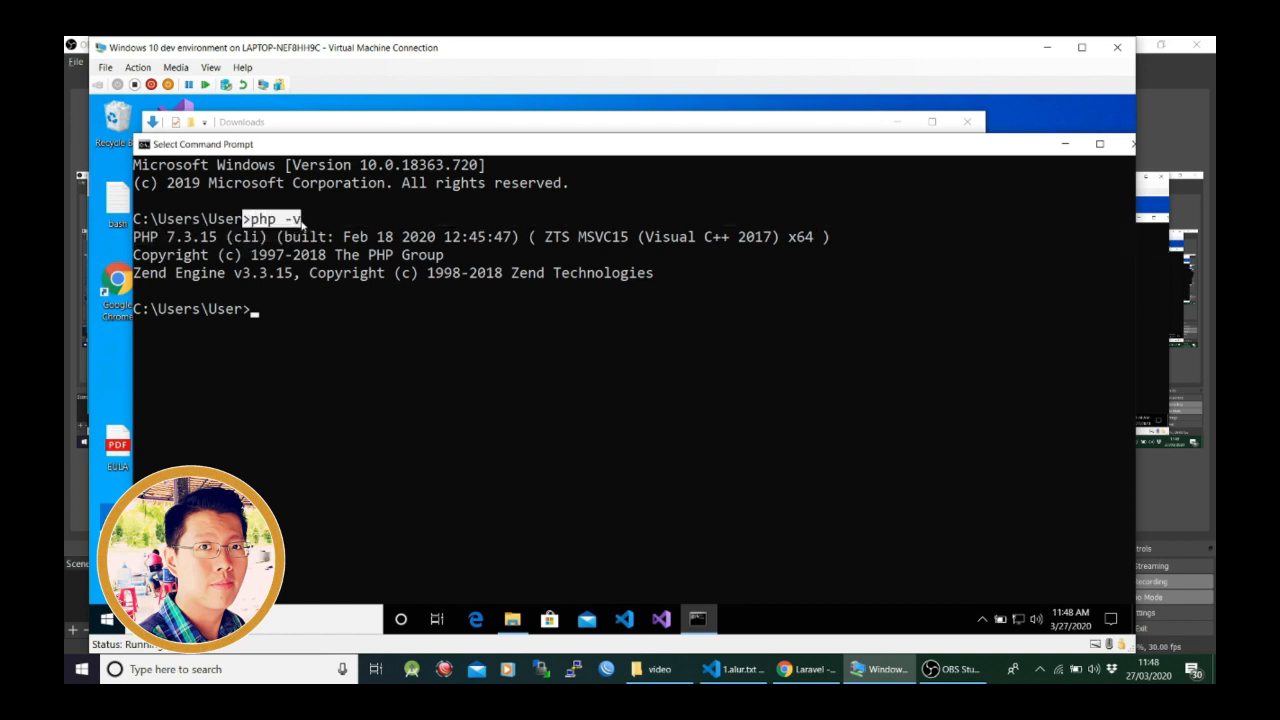
left_click(303, 222)
left_click(254, 316)
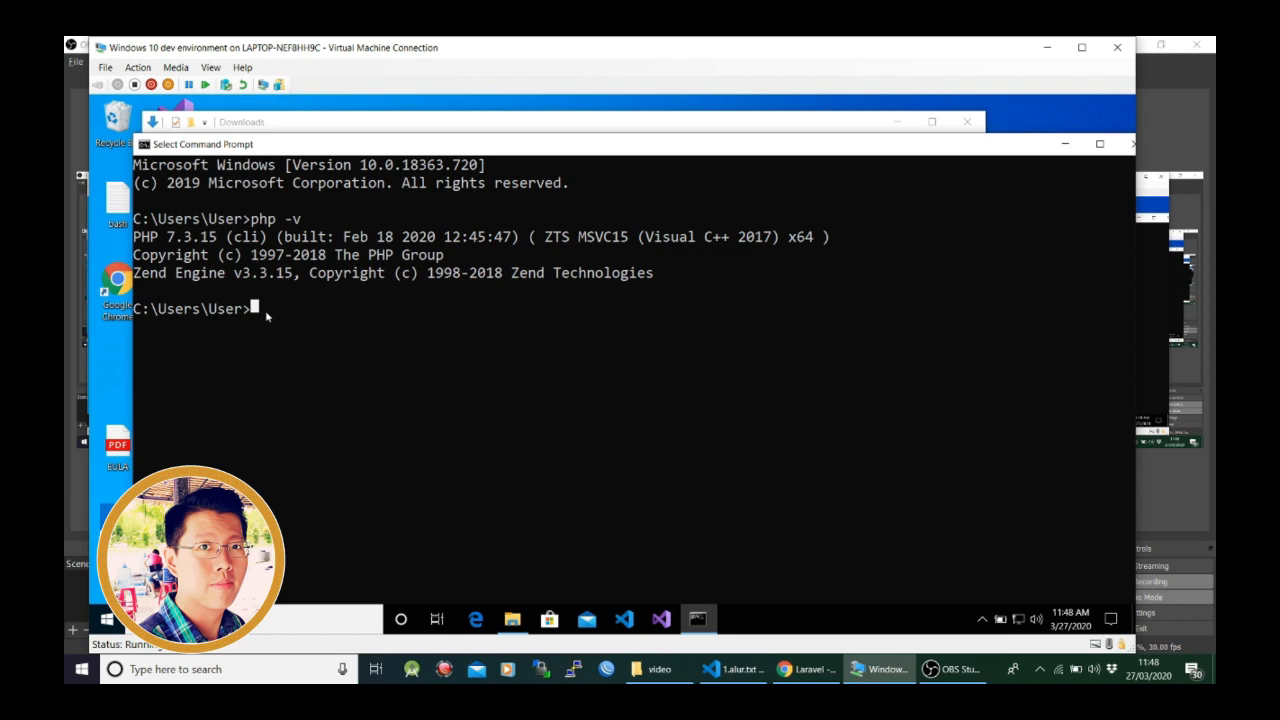
type("composer")
key("Return")
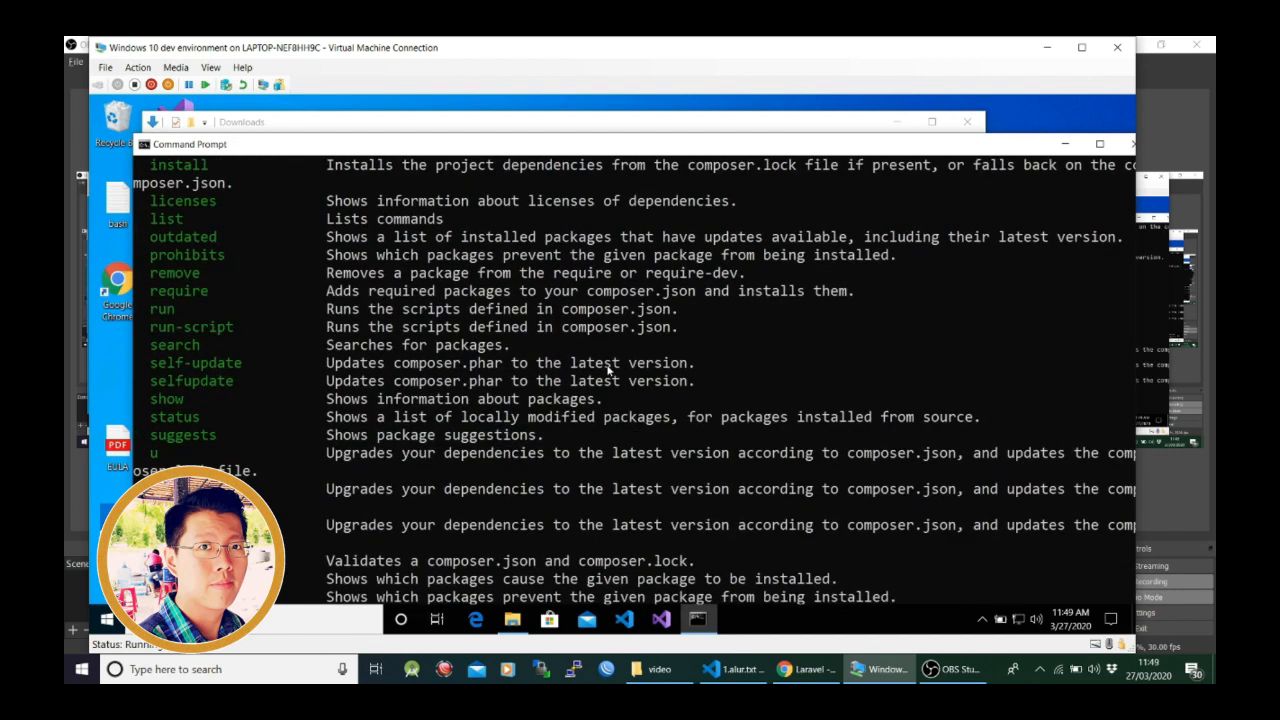
scroll(438, 398, "down", 2)
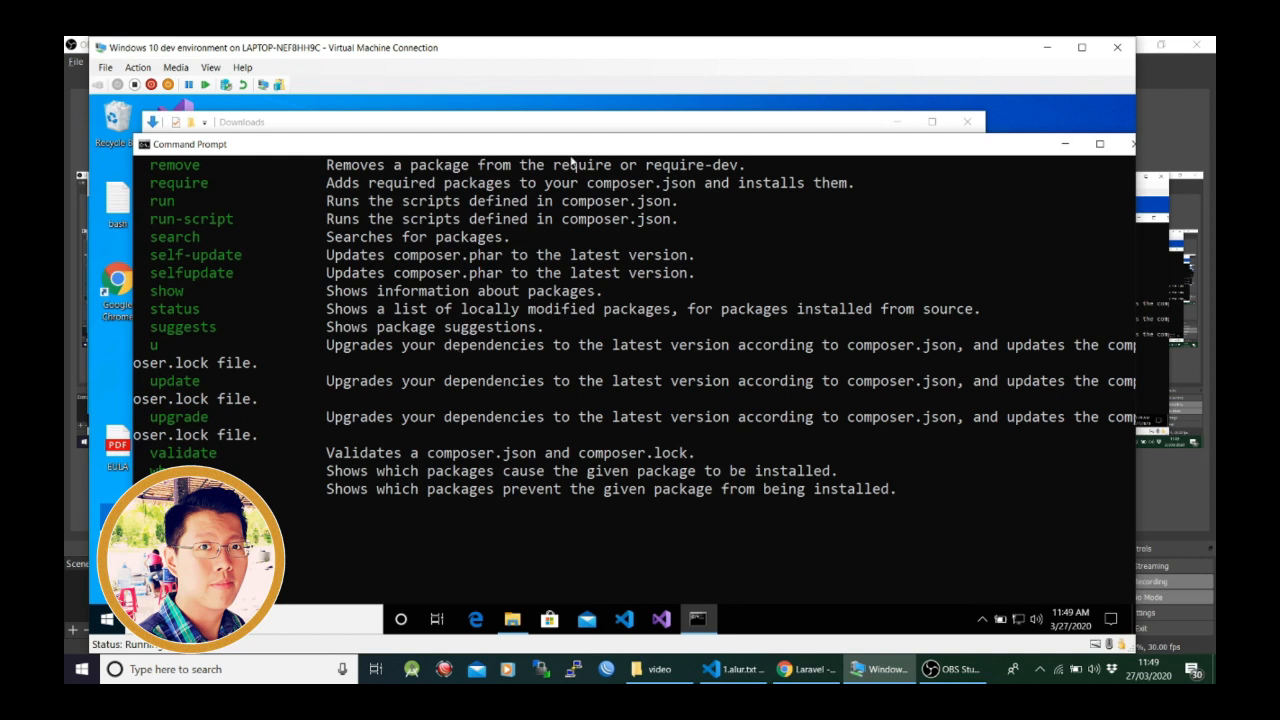
- Bring the Downloads folder to the front and look over the XAMPP, Composer and VS Code installers
left_click(611, 124)
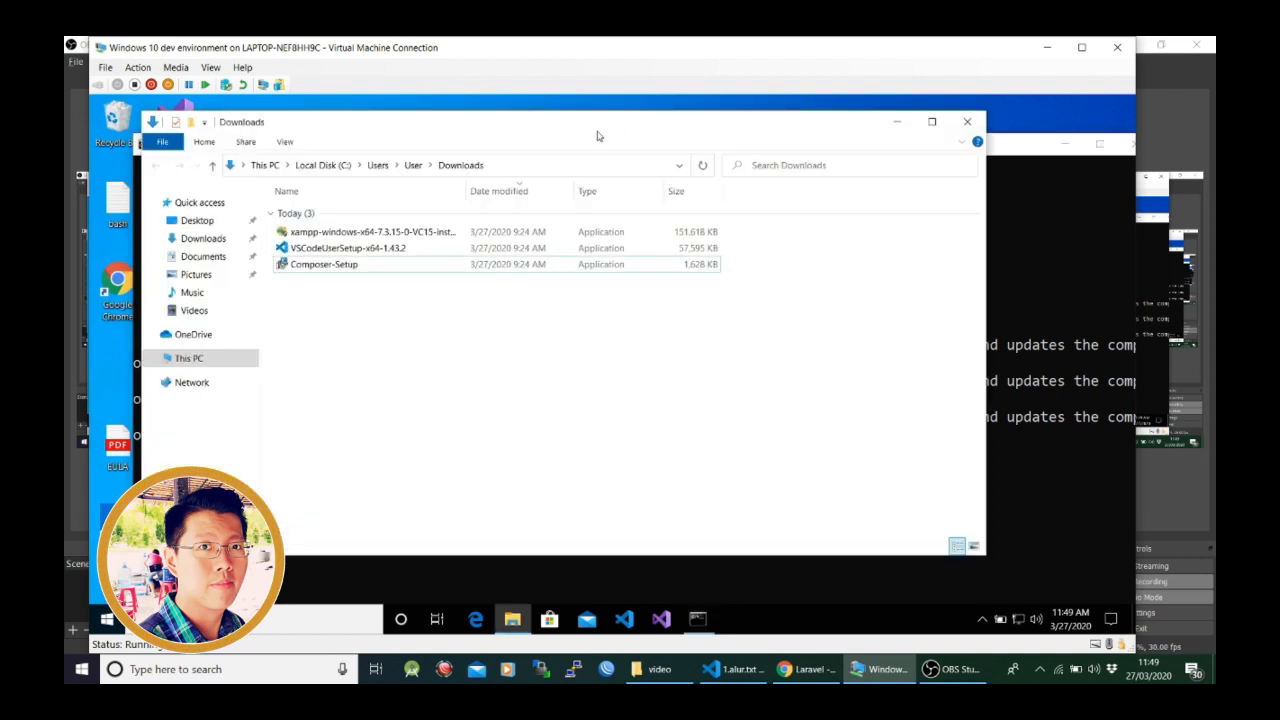
left_click(367, 236)
left_click(360, 268, "ctrl")
left_click(360, 268)
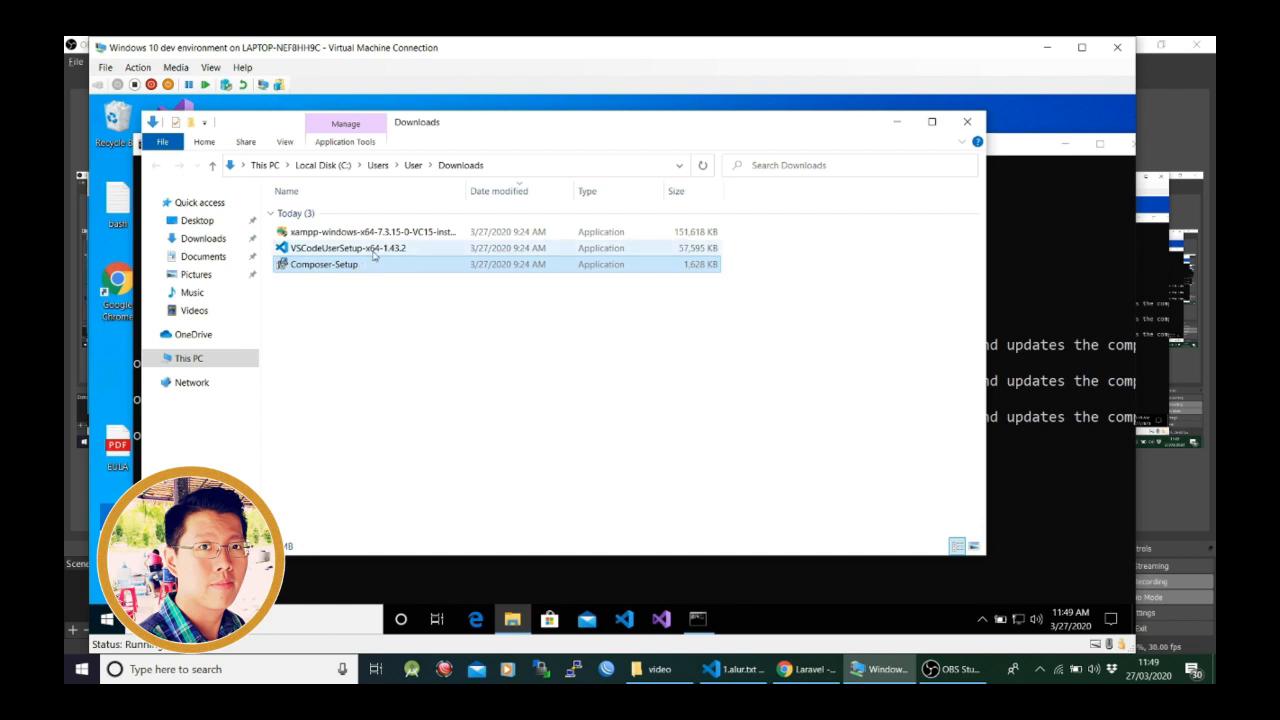
left_click(373, 256)
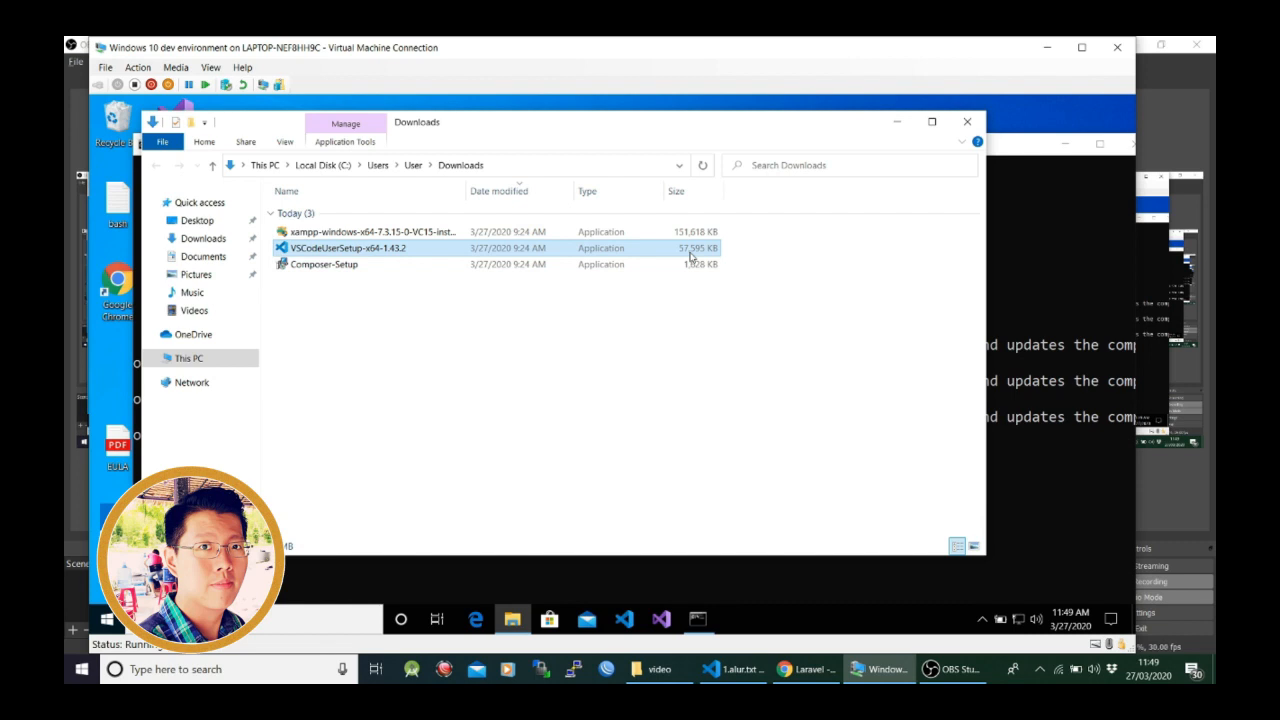
left_click(357, 342)
- Launch the VSCodeUserSetup-x64-1.43.2 installer and accept its license agreement
double_click(310, 255)
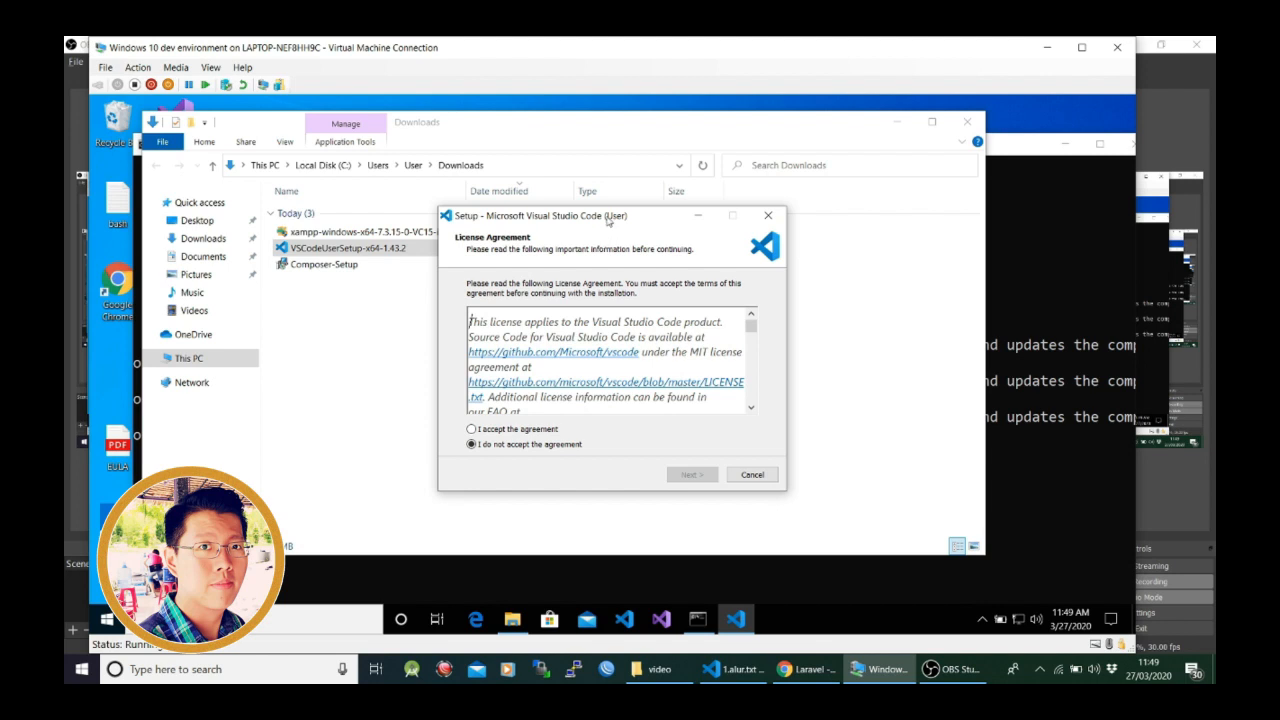
left_click_drag(607, 217, 605, 190)
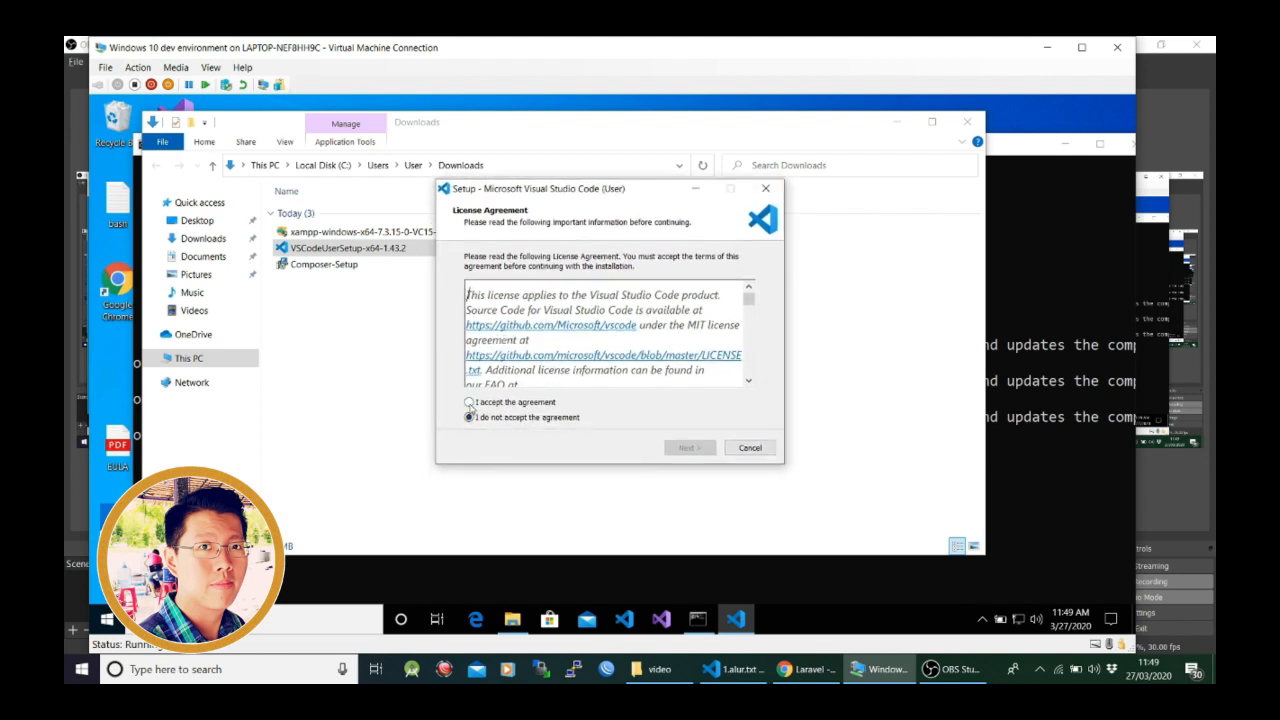
left_click(470, 404)
left_click(698, 449)
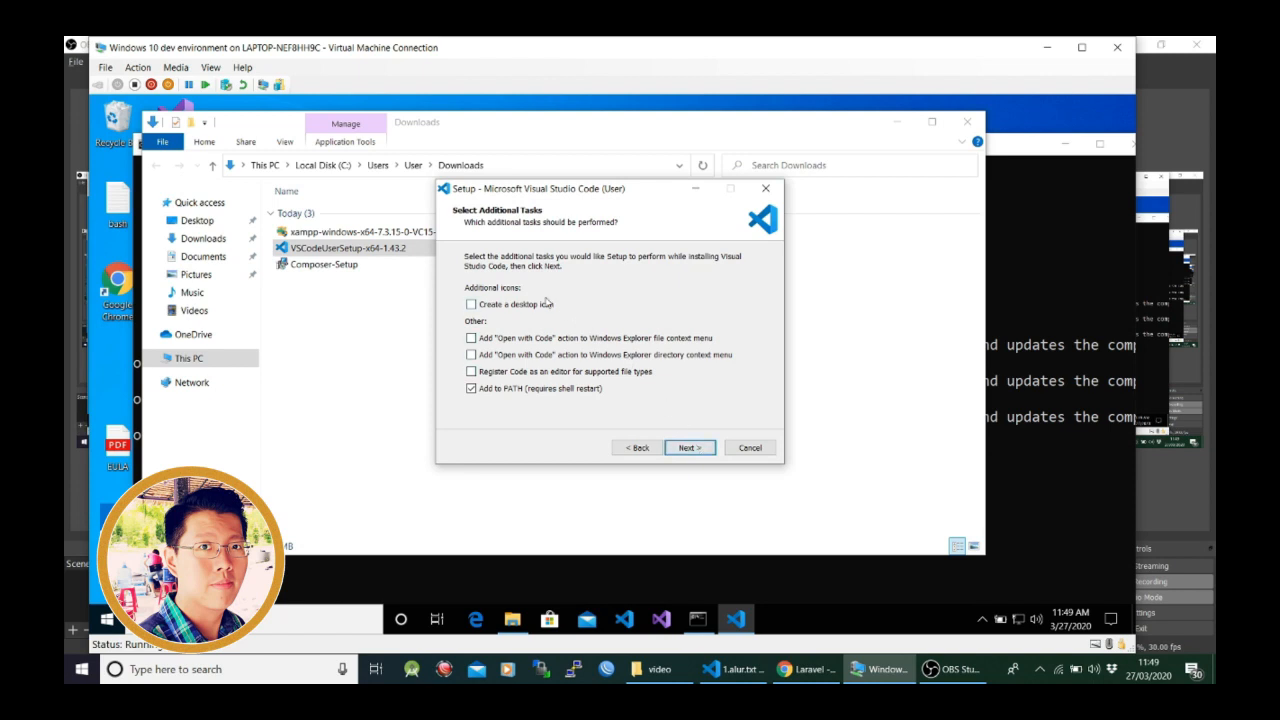
- Enable the desktop icon, both "Open with Code" actions and editor registration for supported file types, keep Add to PATH, and install Visual Studio Code
left_click(497, 311)
left_click(471, 338)
left_click(471, 355)
left_click(471, 372)
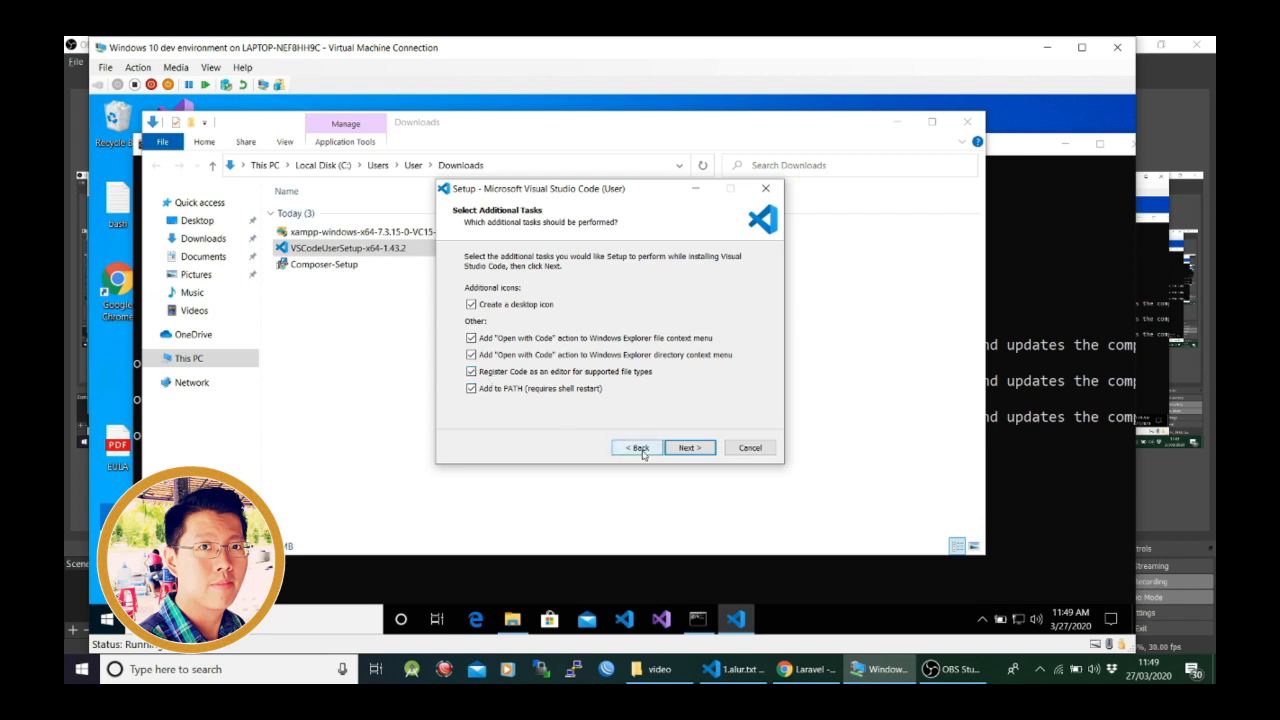
left_click(699, 450)
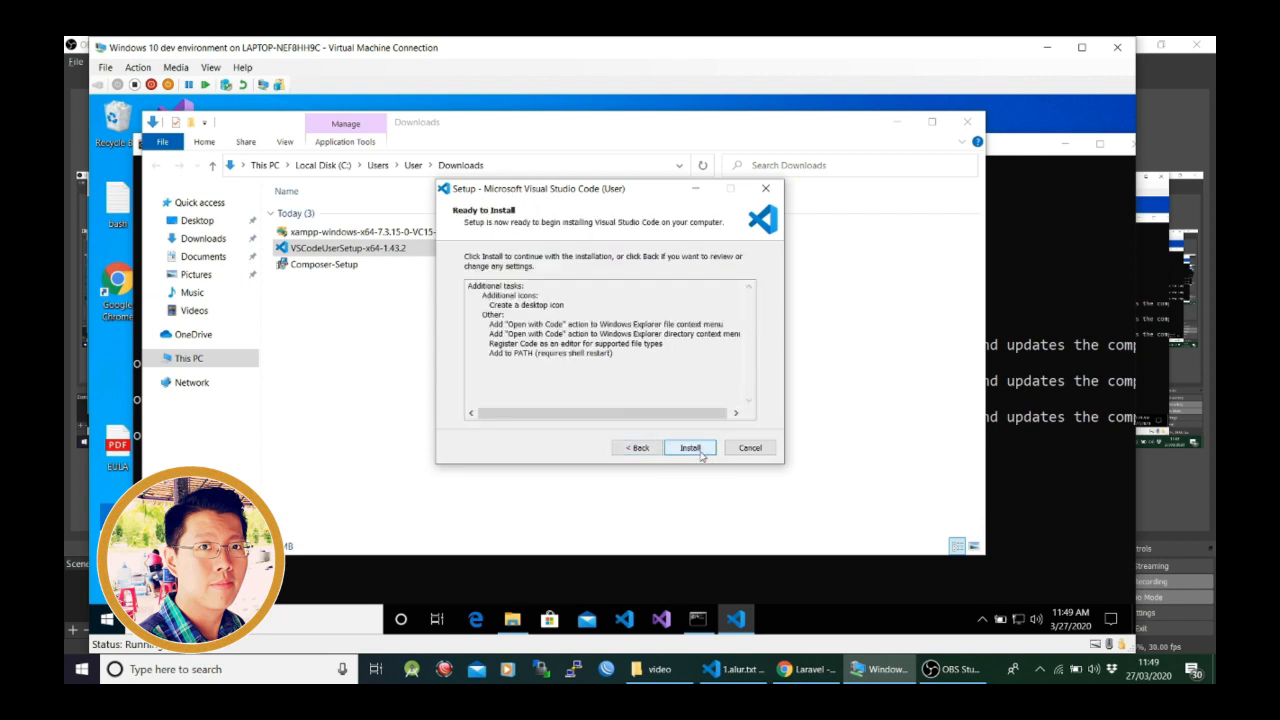
left_click(691, 448)
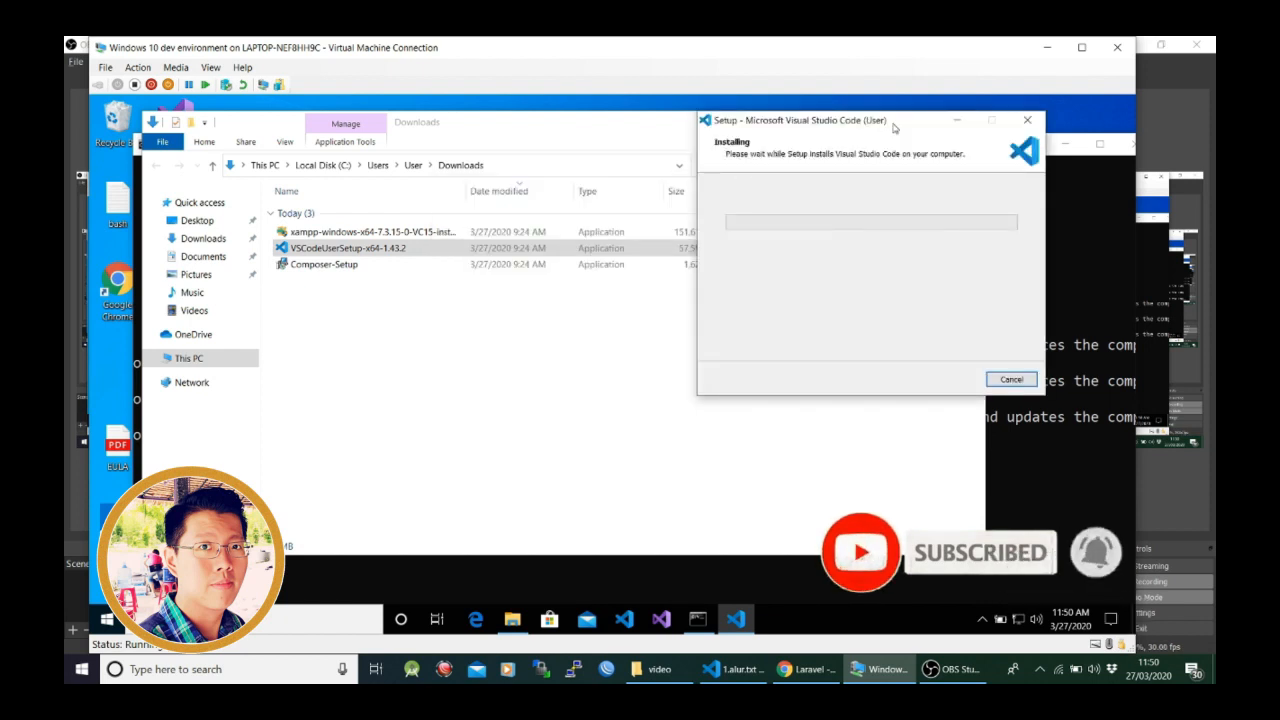
- Finish the setup with Launch Visual Studio Code enabled, and close the editor's Release Notes and Welcome pages
left_click_drag(894, 127, 706, 140)
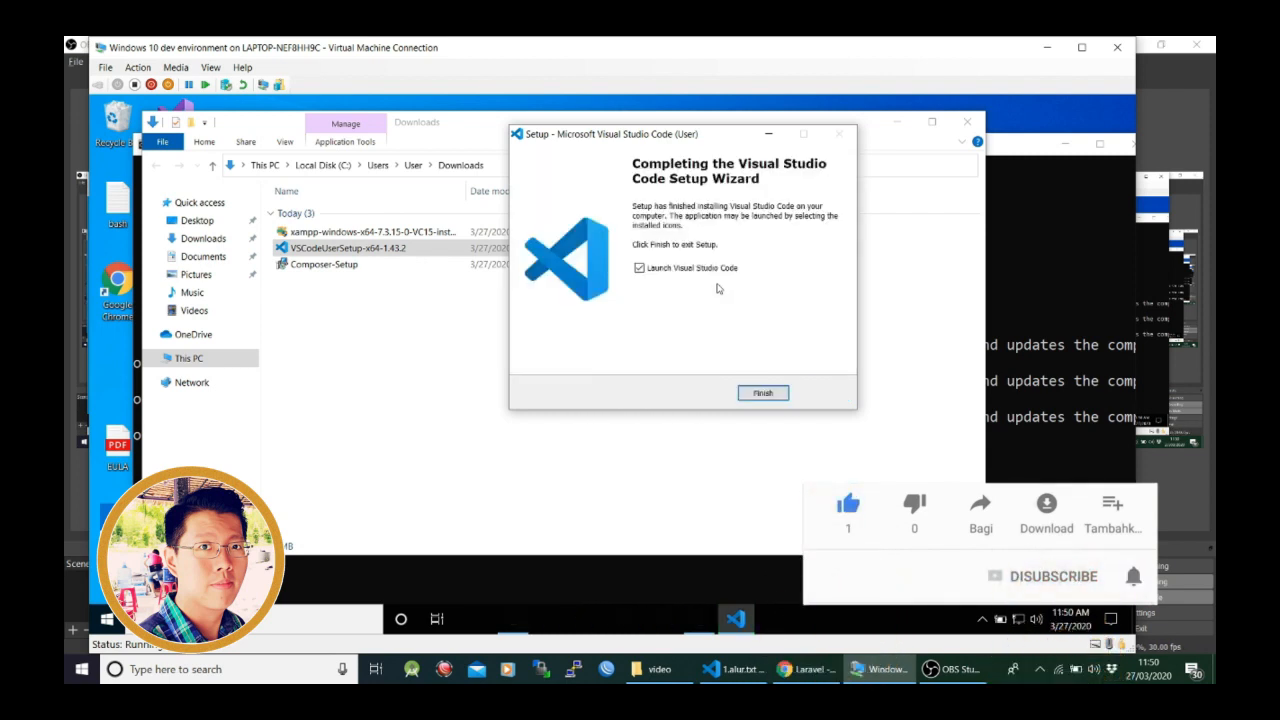
left_click(763, 393)
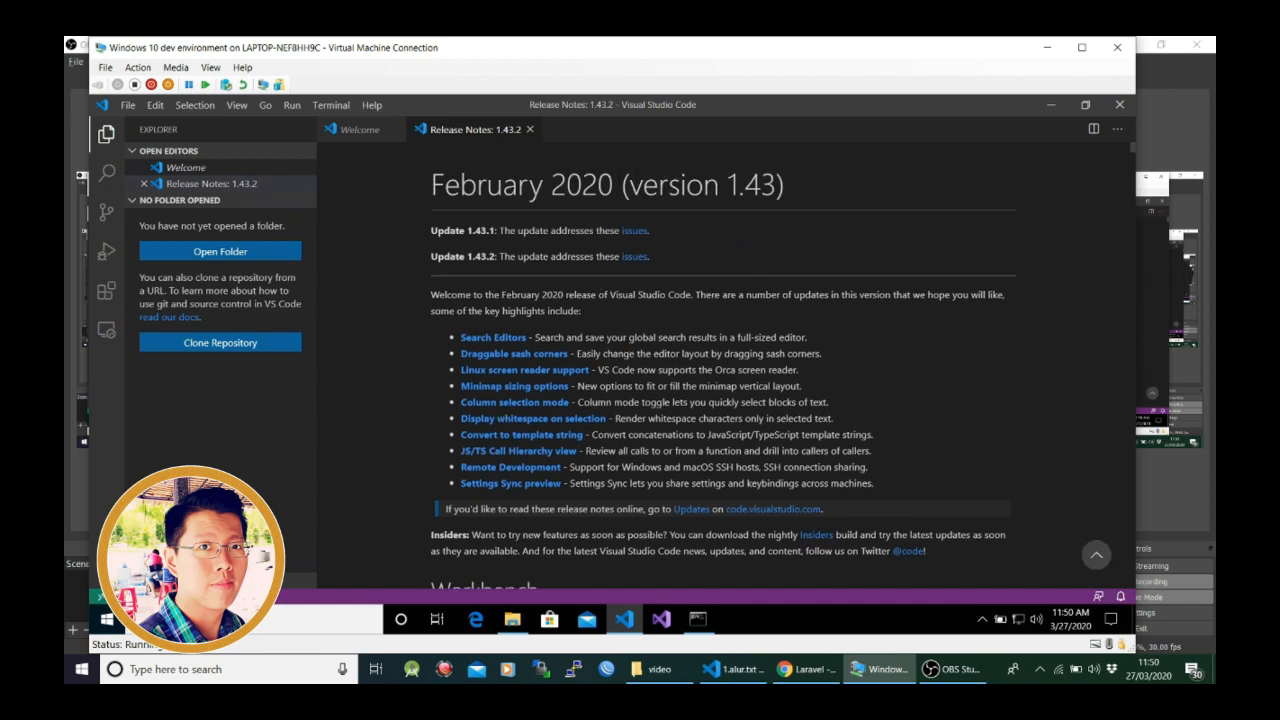
left_click(530, 129)
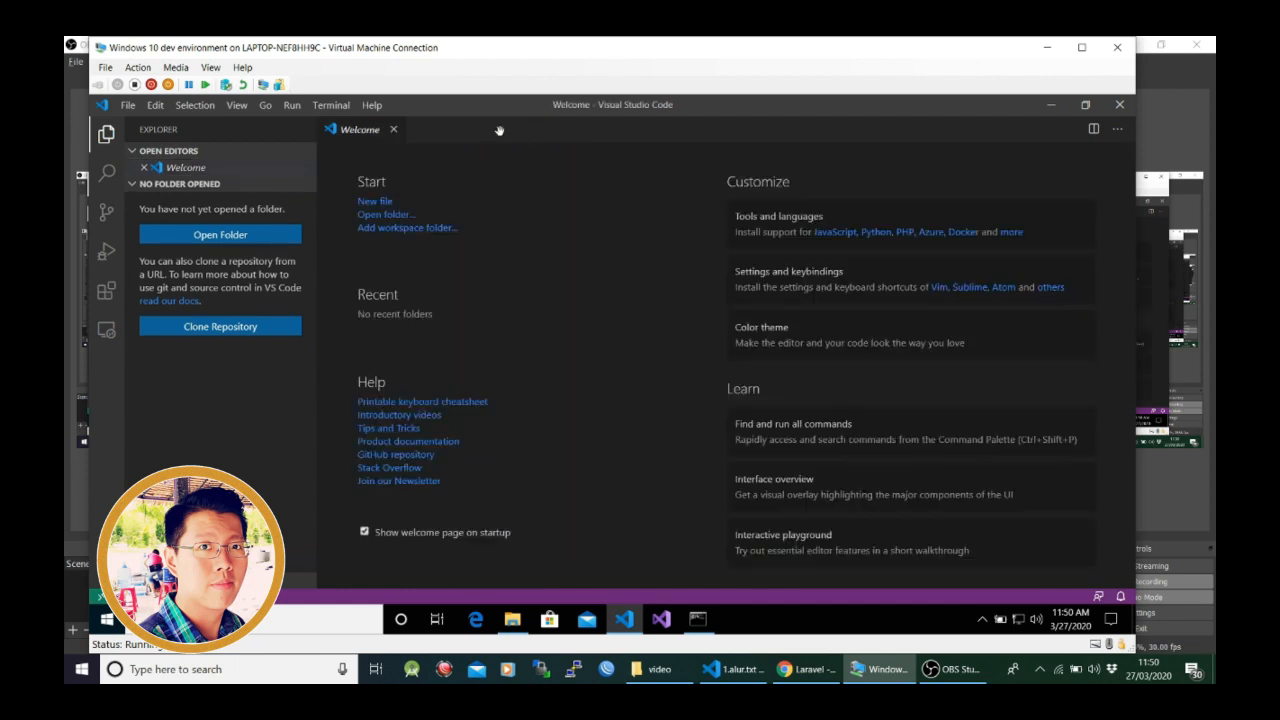
left_click(393, 130)
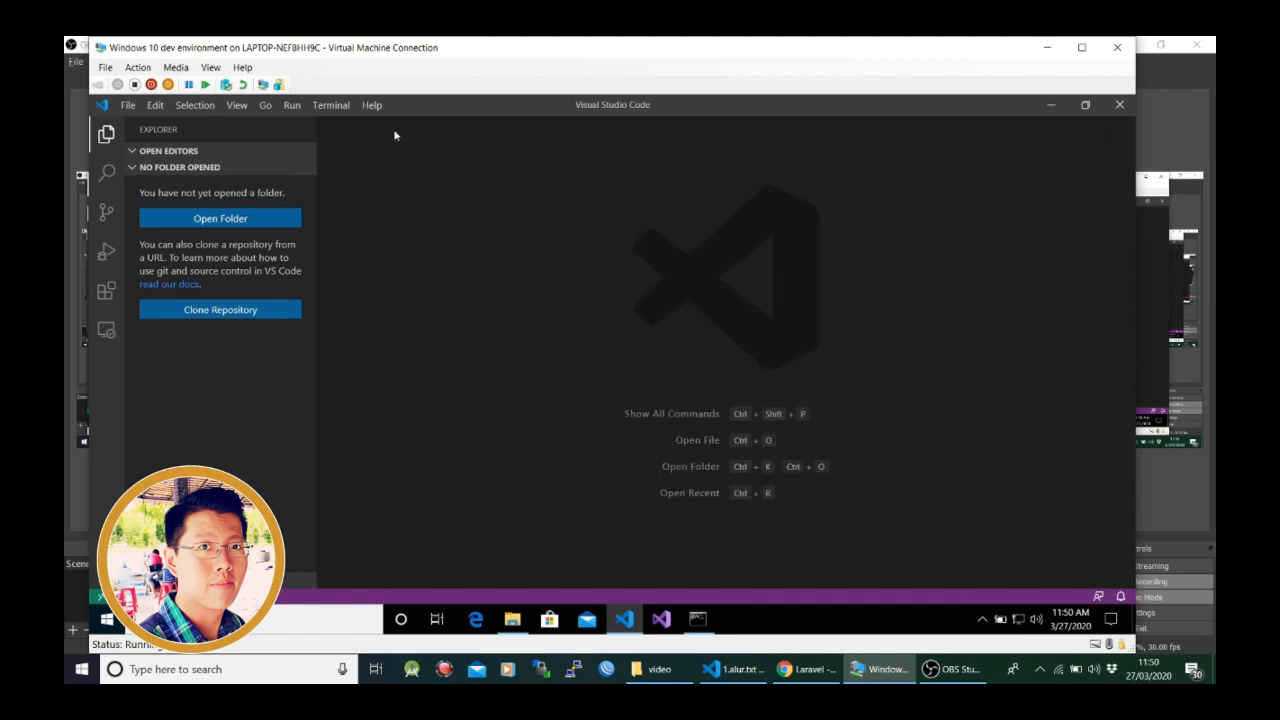